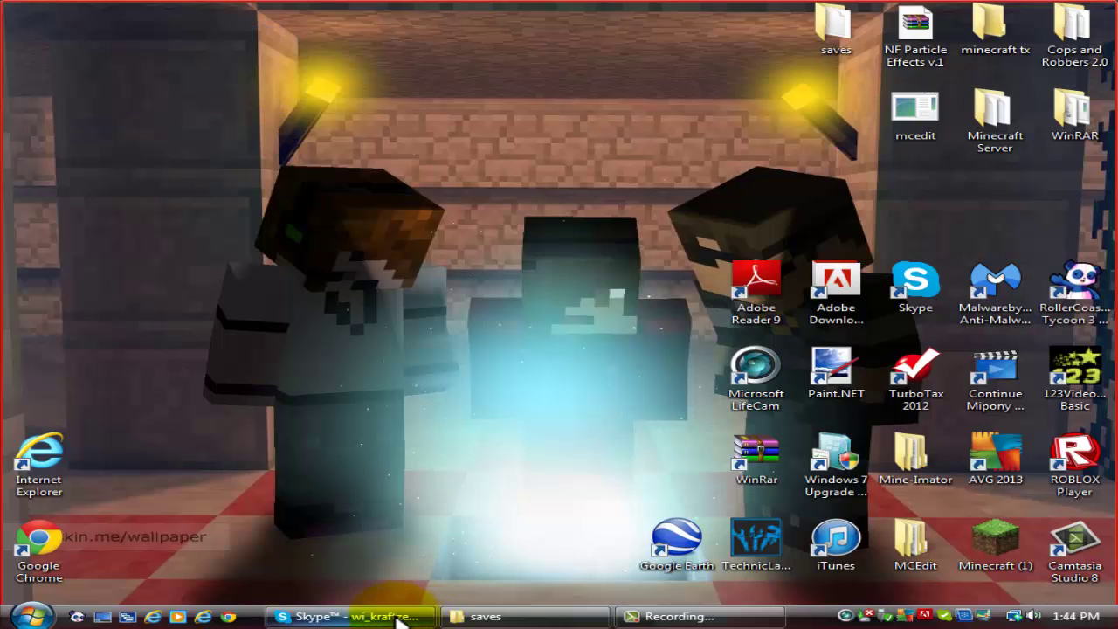
Step: Open the Windows Start menu to show pinned and recent programs
{"action": "mouse_move", "coordinate": [385, 620]}
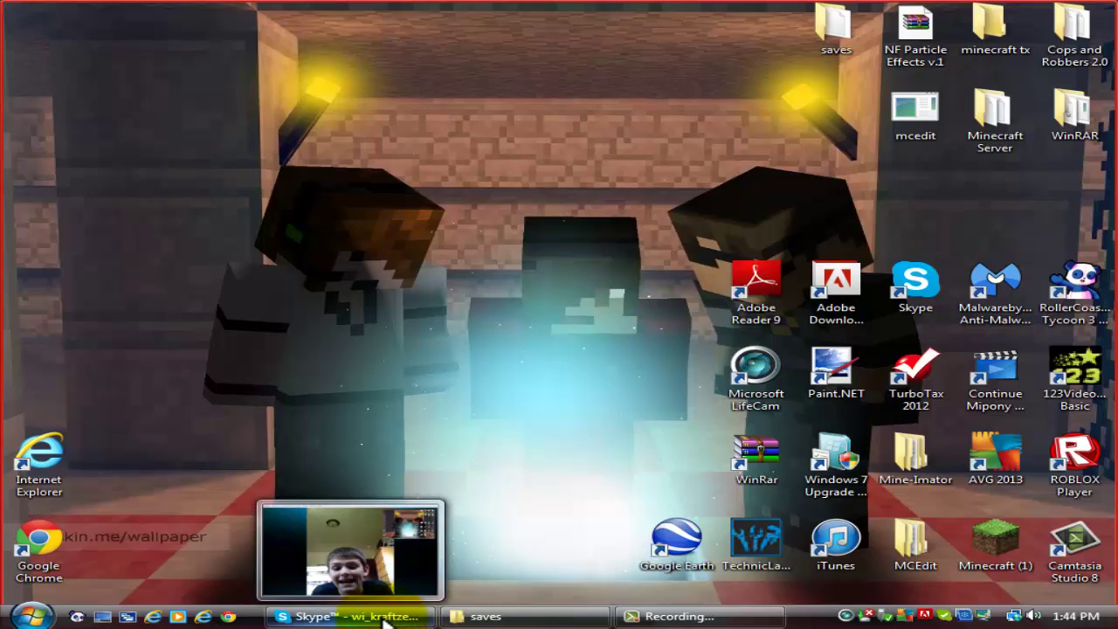
{"action": "left_click_drag", "start_coordinate": [187, 113], "coordinate": [535, 393]}
Step: Launch Google Chrome from the Start menu and search Google for 'Nova Skin'
{"action": "left_click", "coordinate": [31, 616]}
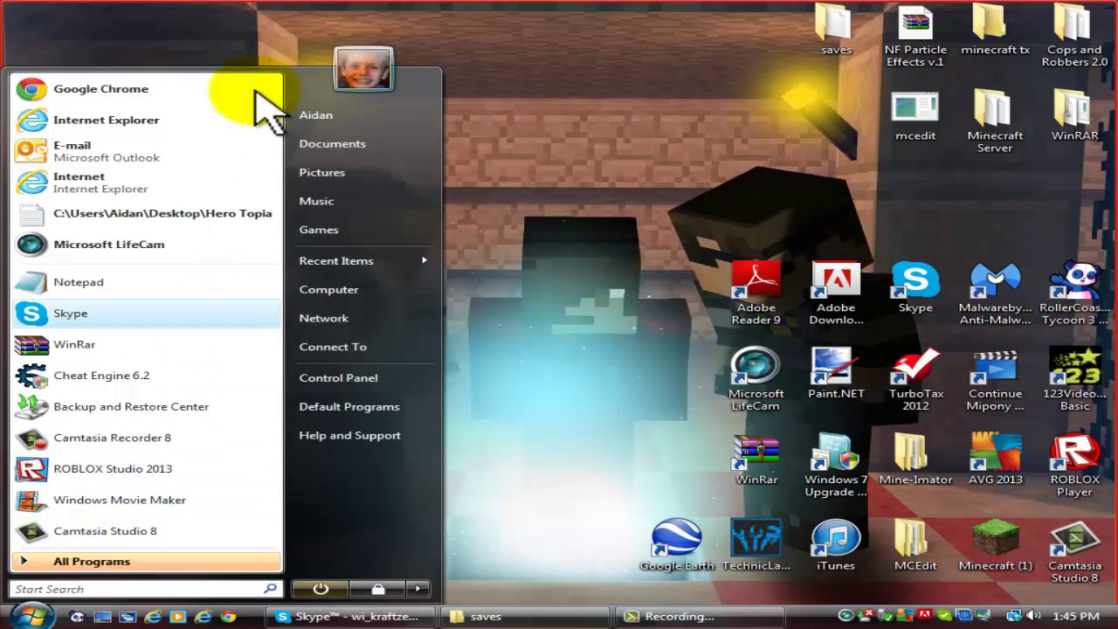
{"action": "left_click", "coordinate": [175, 91]}
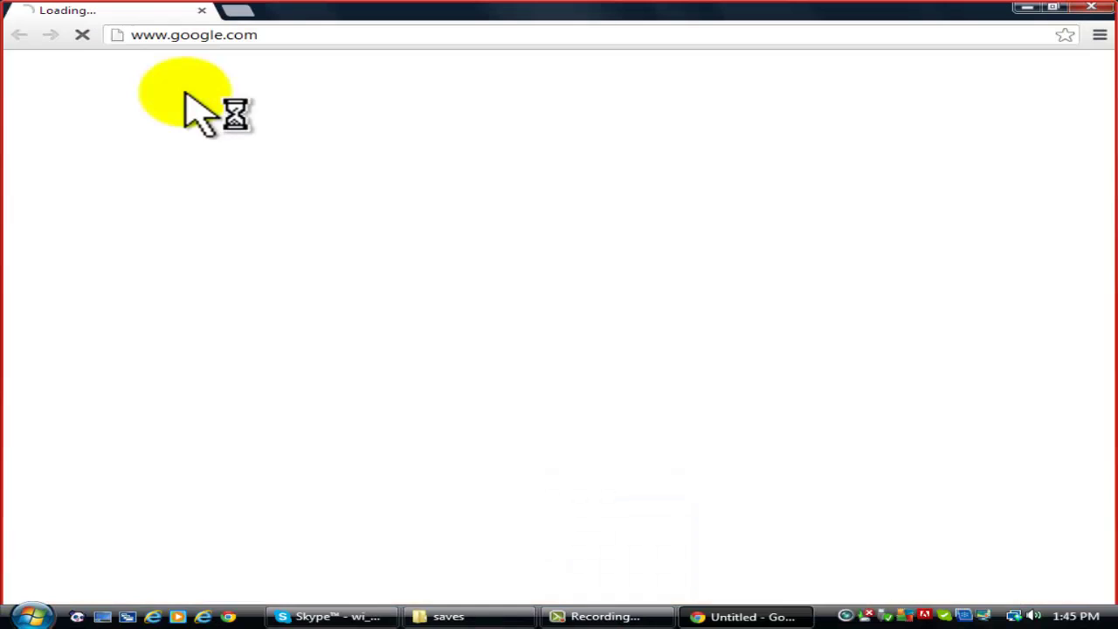
{"action": "left_click", "coordinate": [231, 34]}
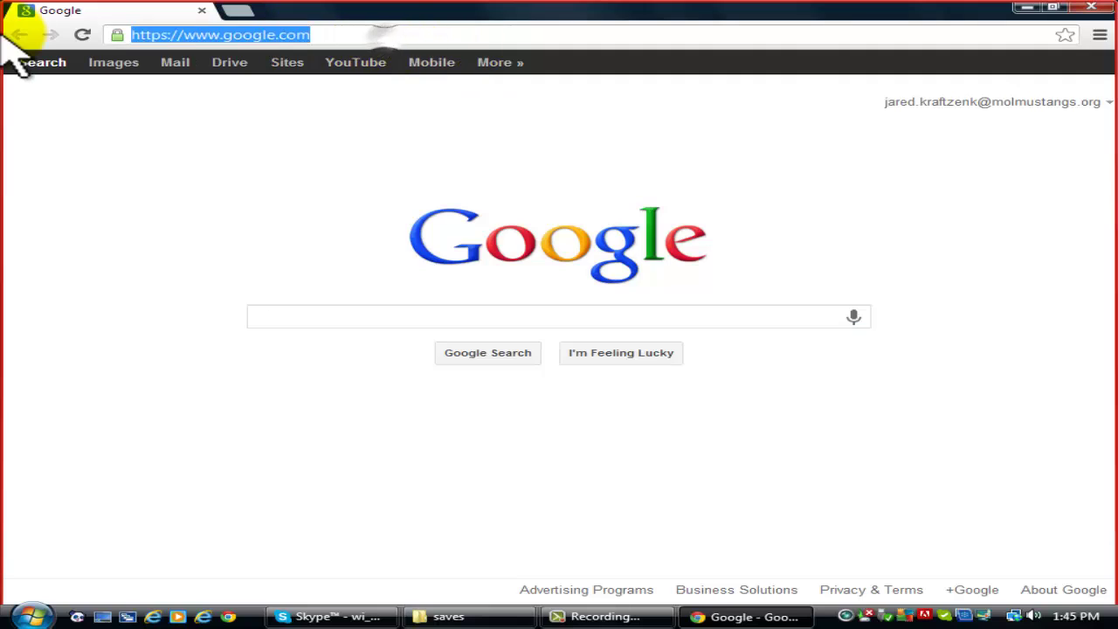
{"action": "key", "text": "BackSpace"}
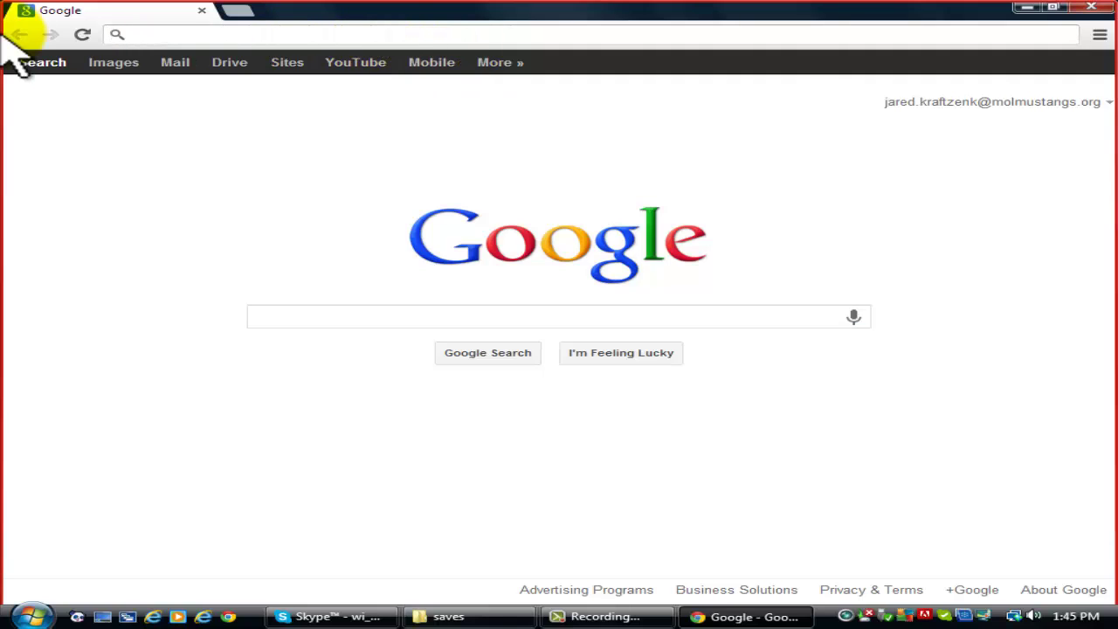
{"action": "left_click", "coordinate": [398, 316]}
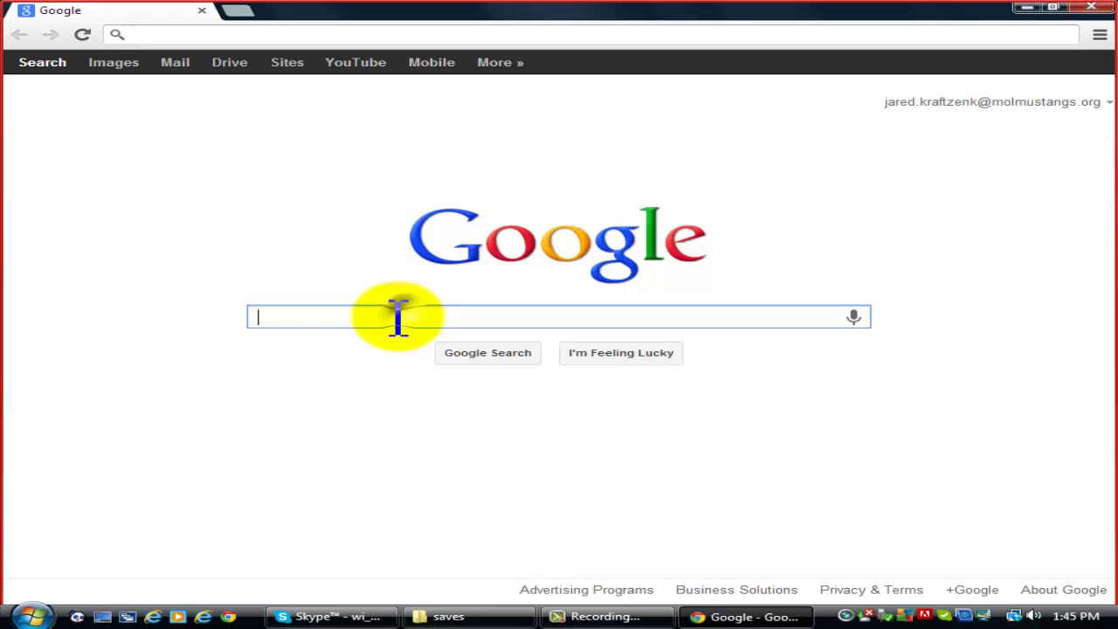
{"action": "type", "text": "Nova Skin"}
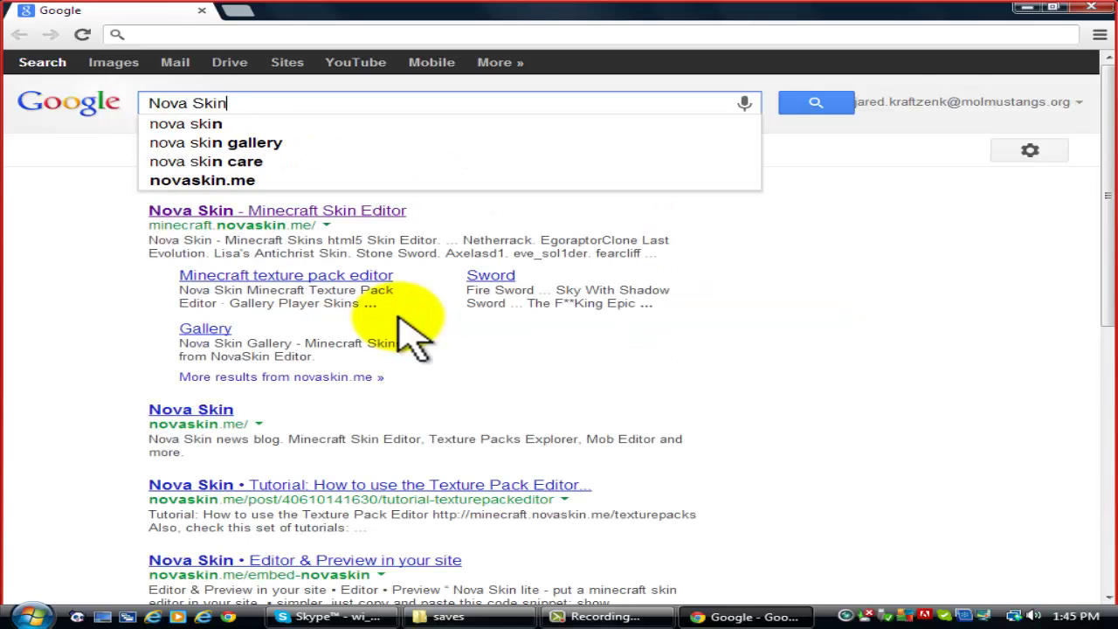
{"action": "key", "text": "Return"}
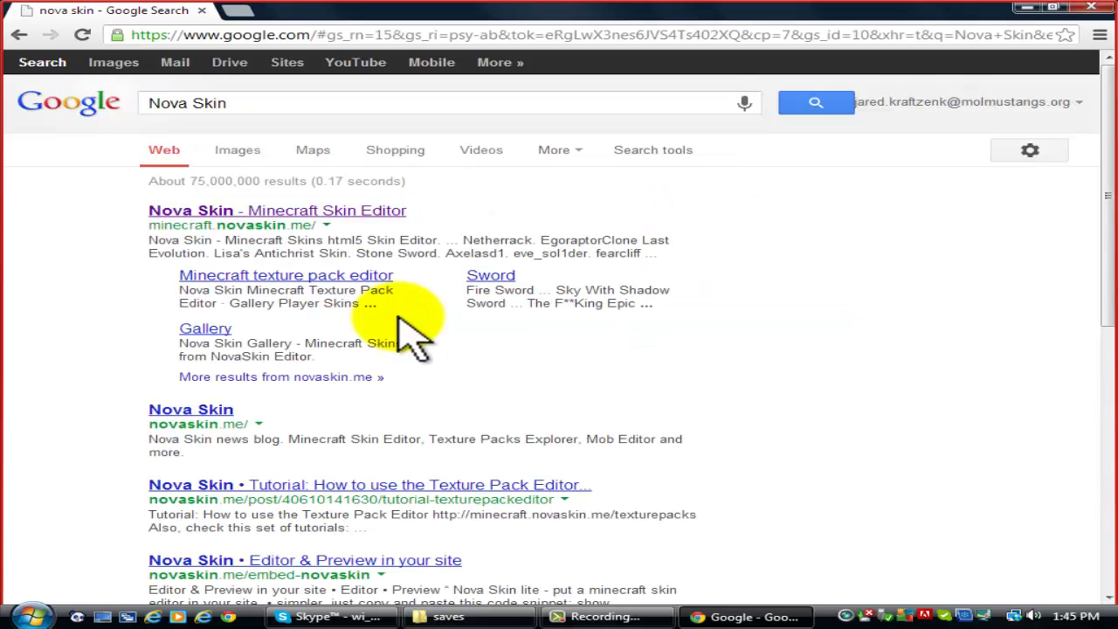
Step: Open the Nova Skin editor site and pan and rotate the 3D skin model
{"action": "left_click", "coordinate": [356, 215]}
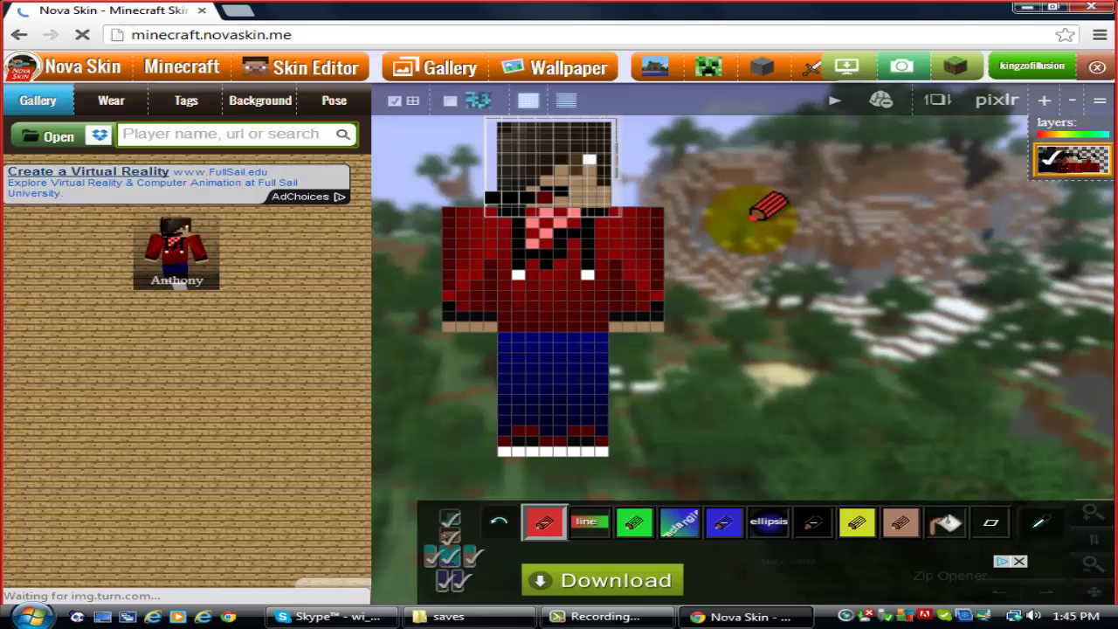
{"action": "left_click_drag", "start_coordinate": [764, 255], "coordinate": [934, 275]}
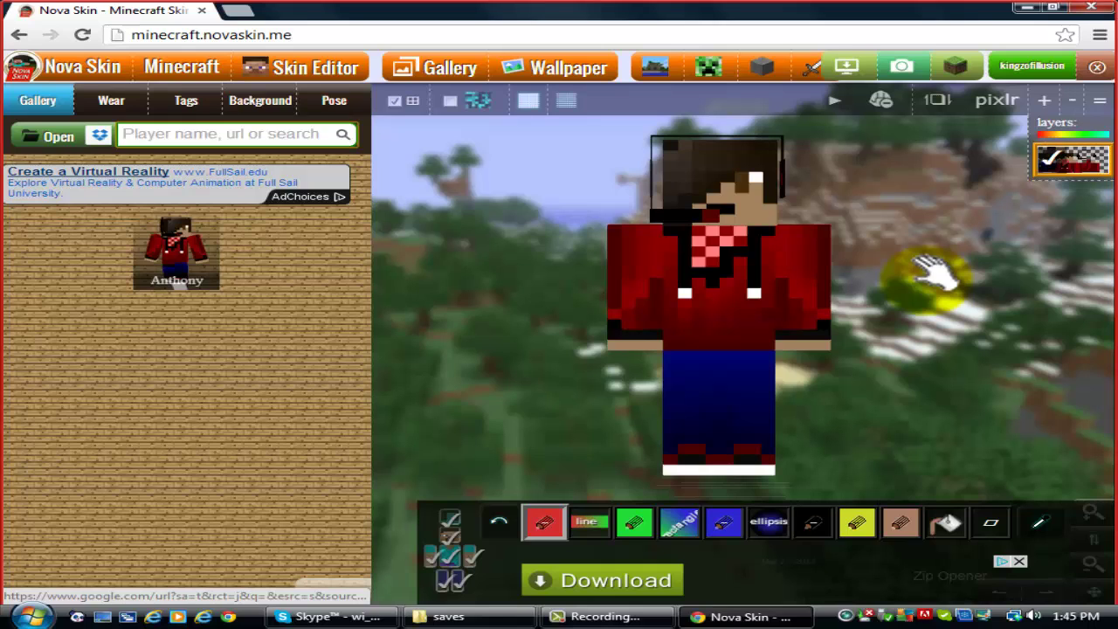
{"action": "left_click_drag", "start_coordinate": [928, 277], "coordinate": [848, 312]}
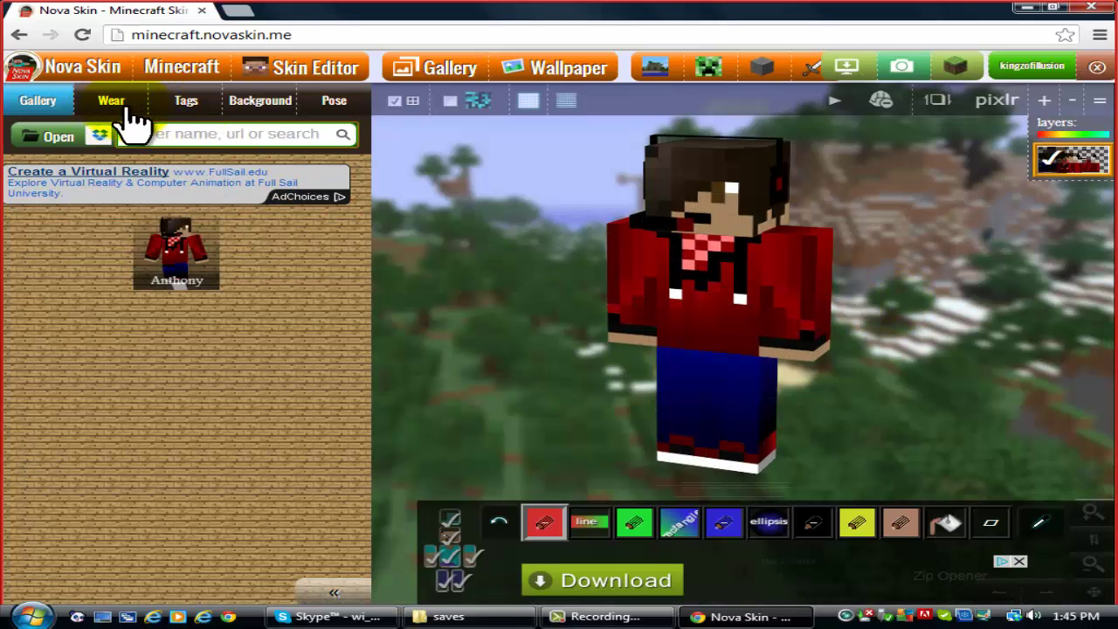
Step: Browse the Wear, Armory, Tags and Background panels, then return to the Gallery
{"action": "left_click", "coordinate": [51, 100]}
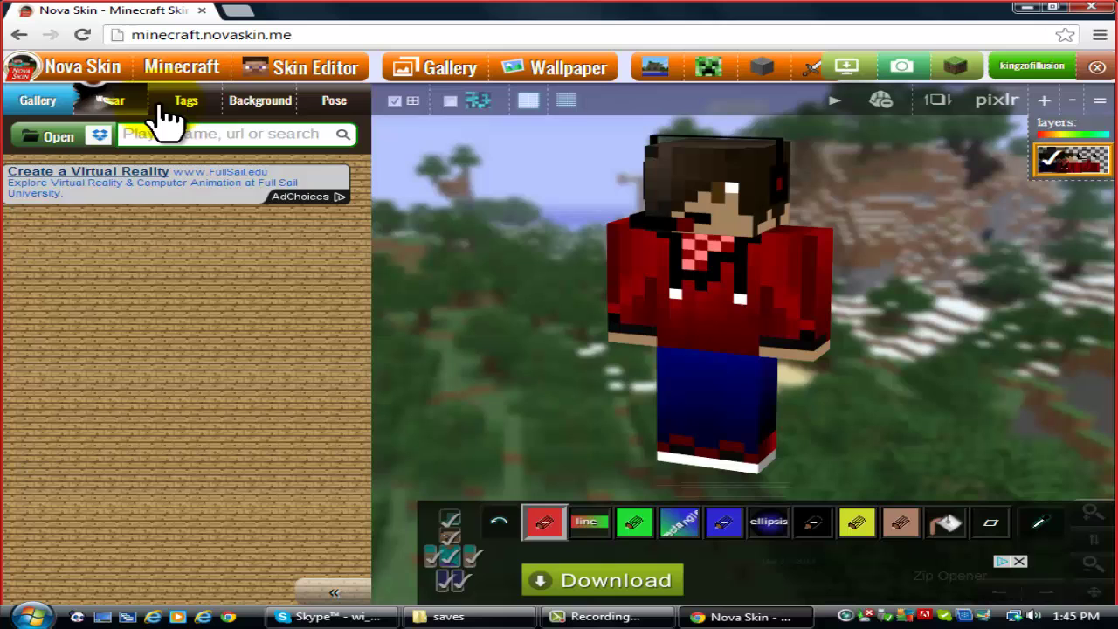
{"action": "left_click", "coordinate": [131, 103]}
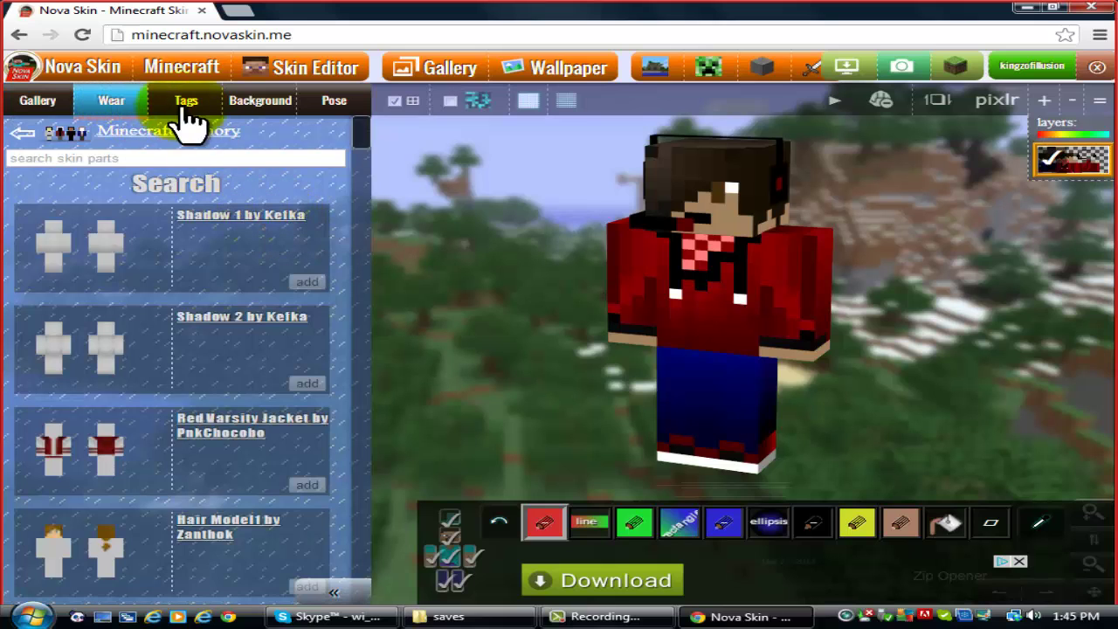
{"action": "left_click", "coordinate": [188, 101]}
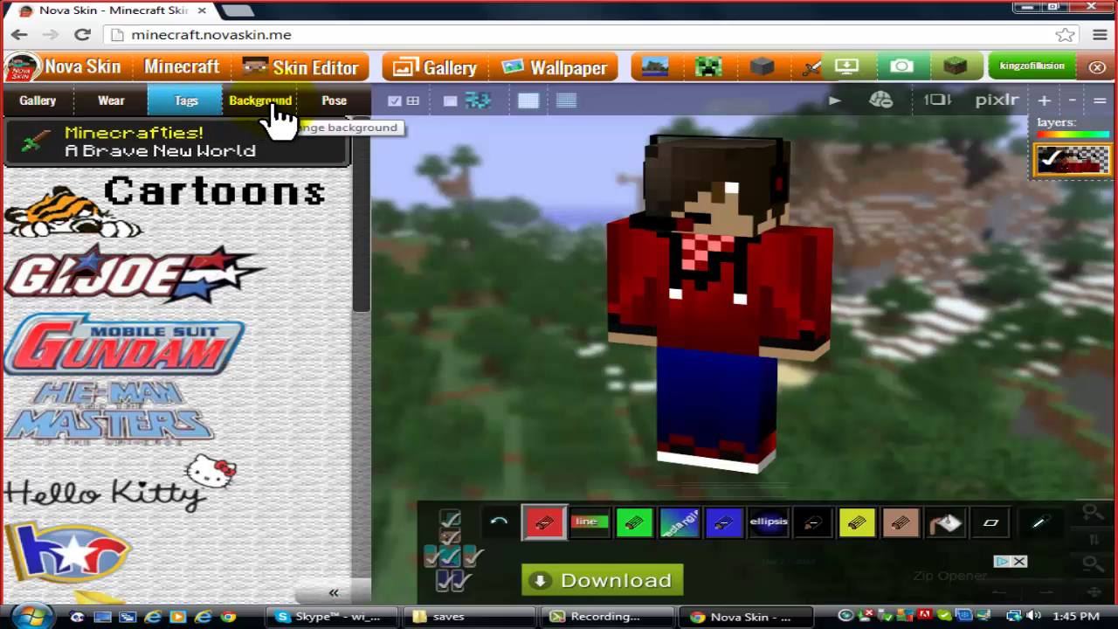
{"action": "left_click", "coordinate": [276, 105]}
{"action": "left_click", "coordinate": [50, 107]}
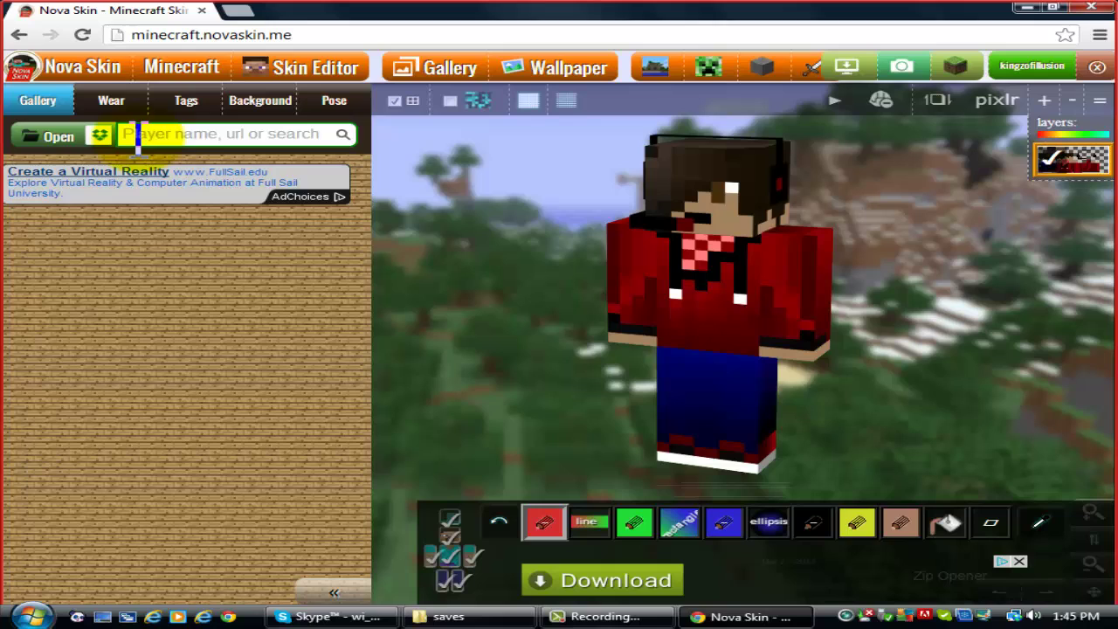
Step: Search the gallery for 'akraft' and load the skeleton skin onto the model
{"action": "type", "text": "akraft"}
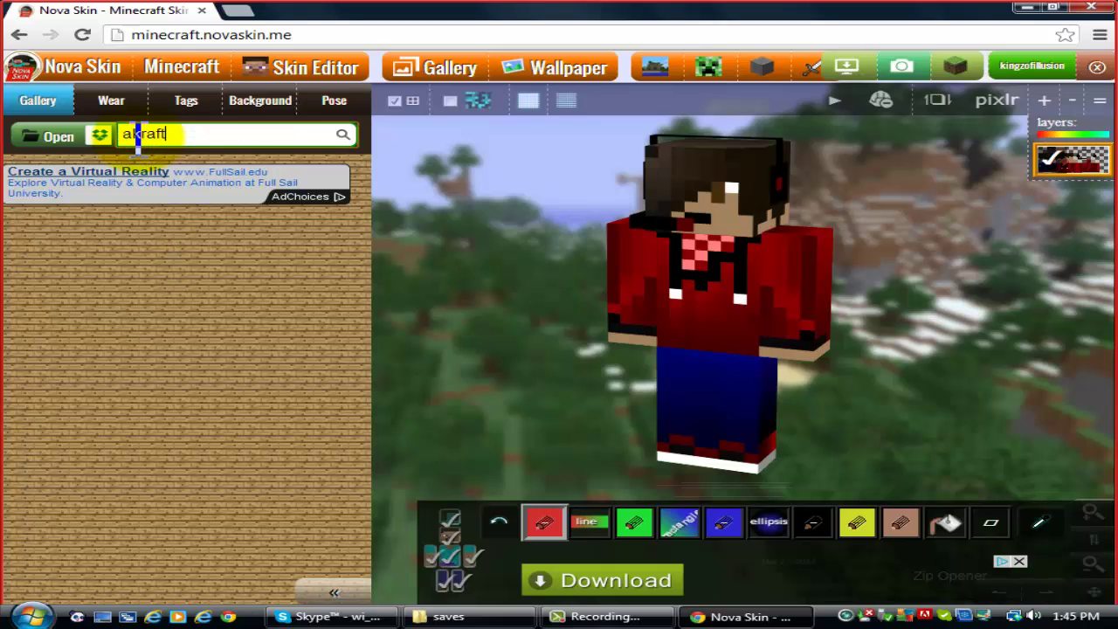
{"action": "key", "text": "Return"}
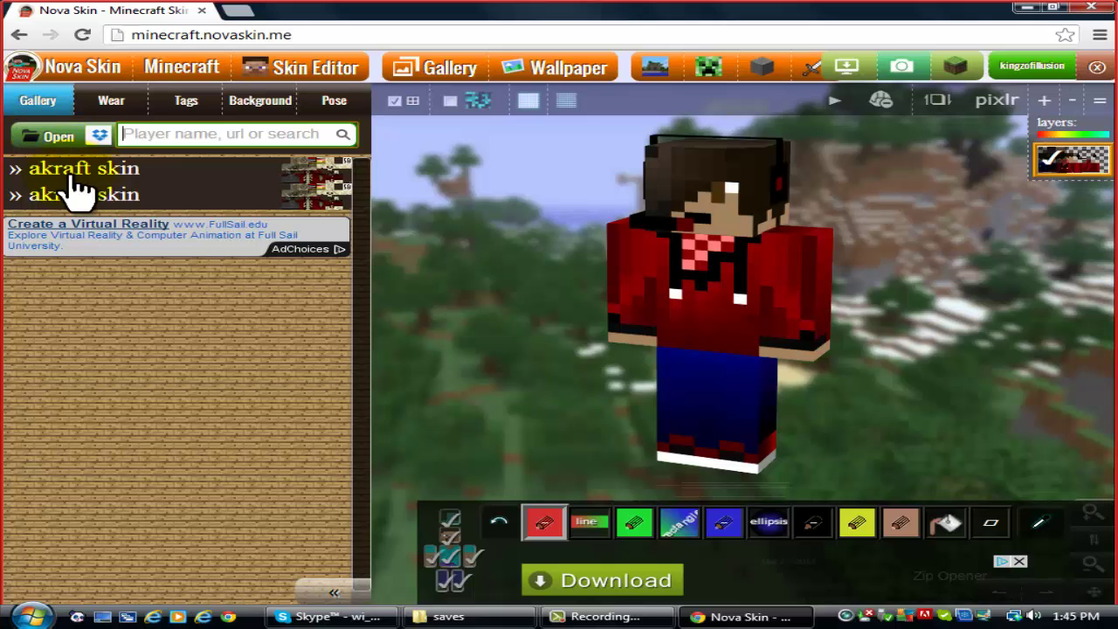
{"action": "left_click", "coordinate": [117, 187]}
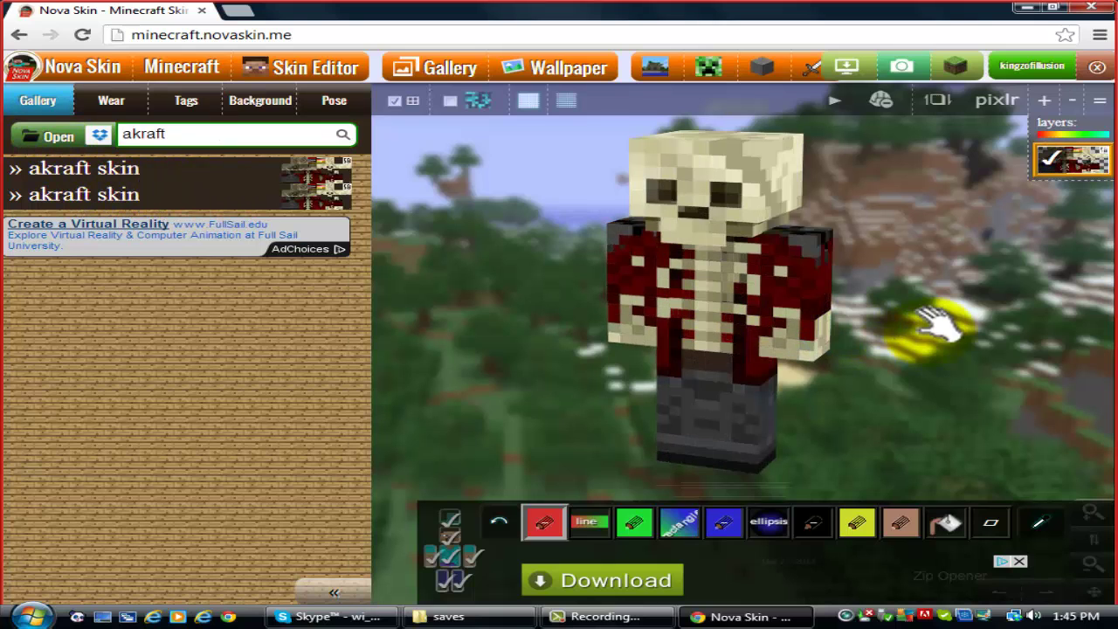
{"action": "left_click_drag", "start_coordinate": [993, 300], "coordinate": [943, 317]}
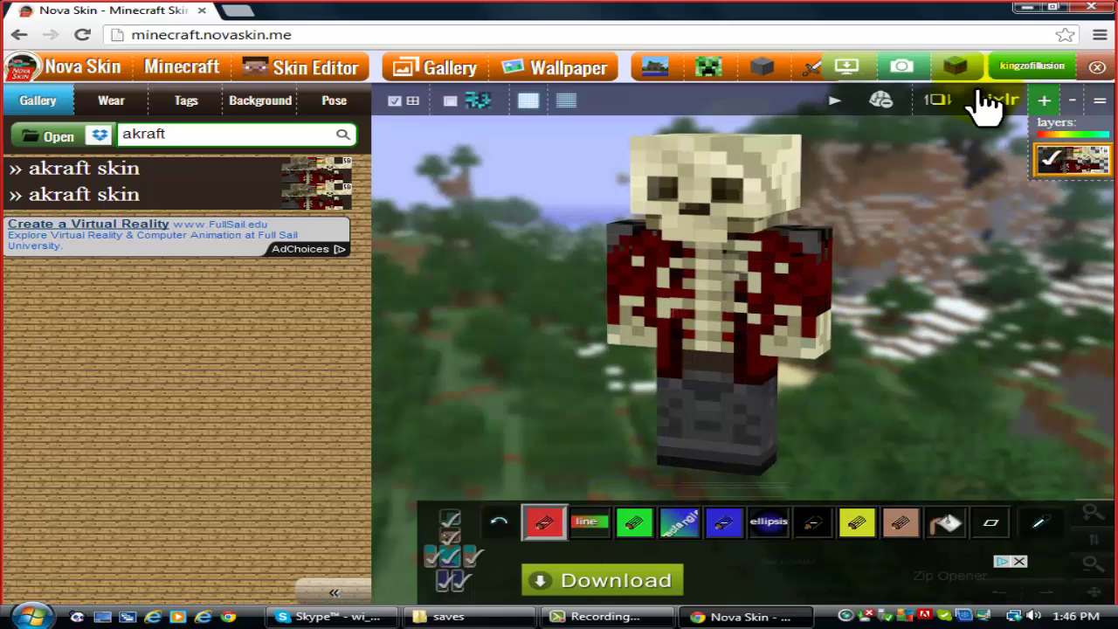
Step: Save the skin with name 'Akraft' and description 'Skeleton'
{"action": "left_click", "coordinate": [847, 68]}
{"action": "left_click", "coordinate": [224, 363]}
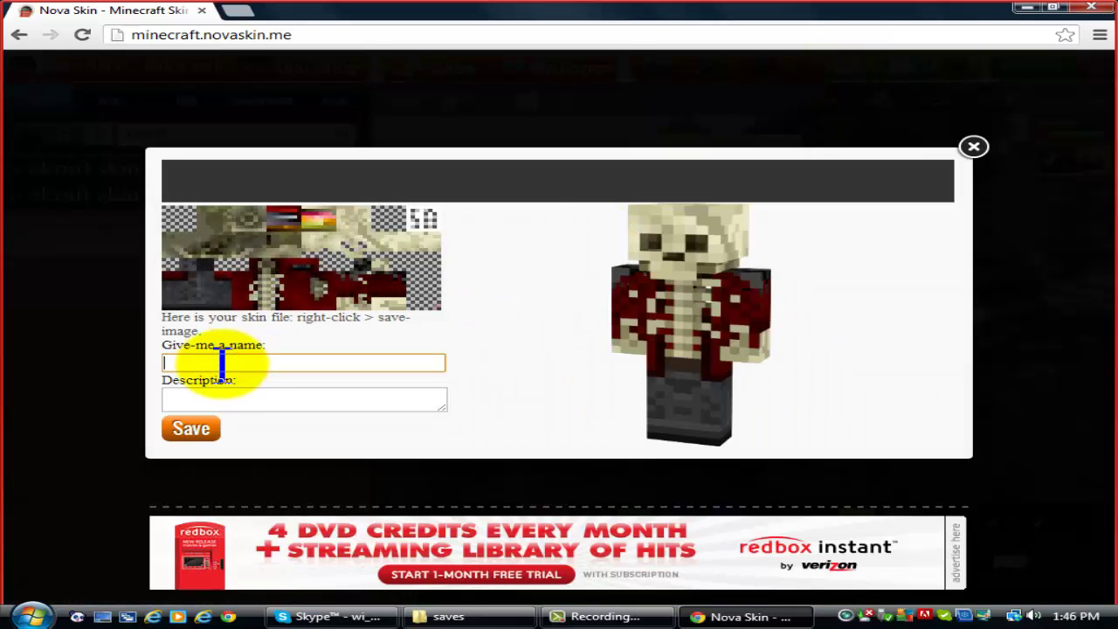
{"action": "right_click", "coordinate": [318, 279]}
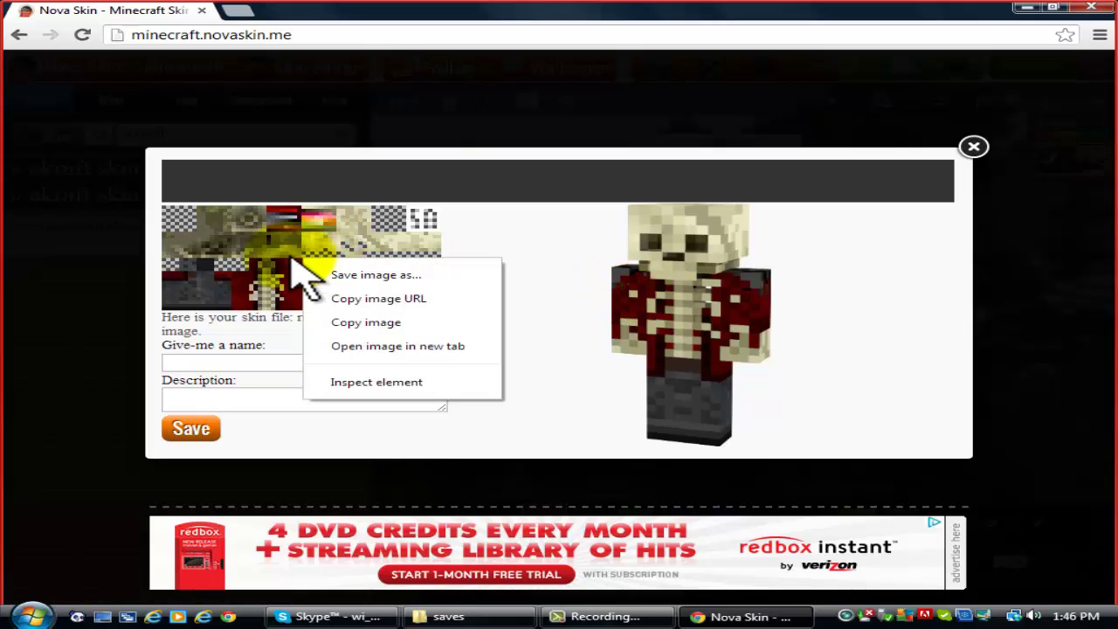
{"action": "left_click", "coordinate": [566, 260]}
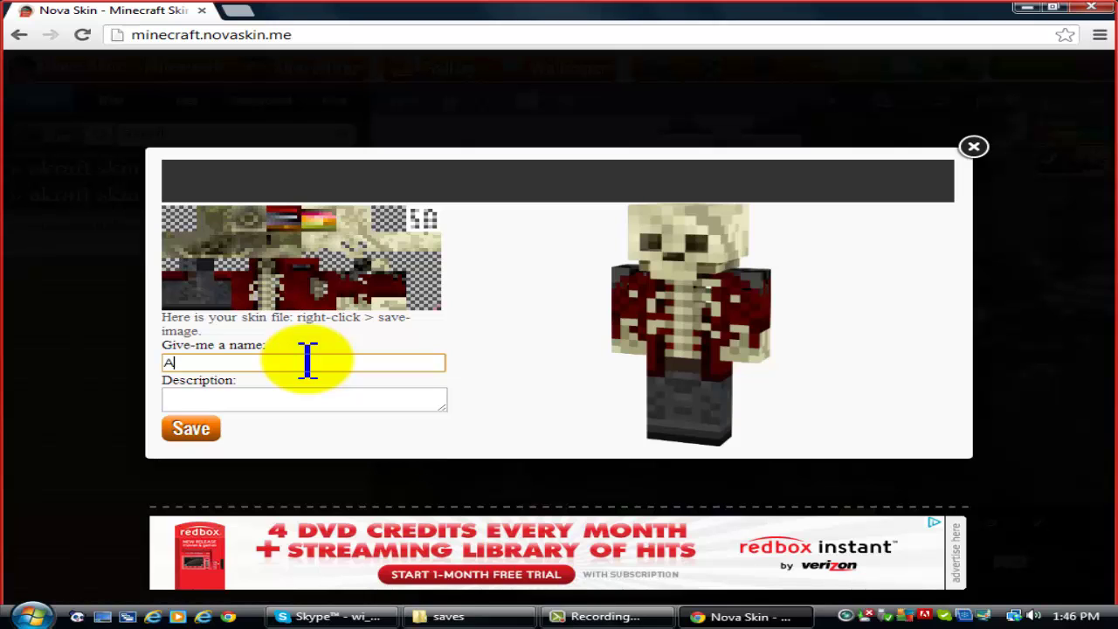
{"action": "left_click", "coordinate": [306, 402]}
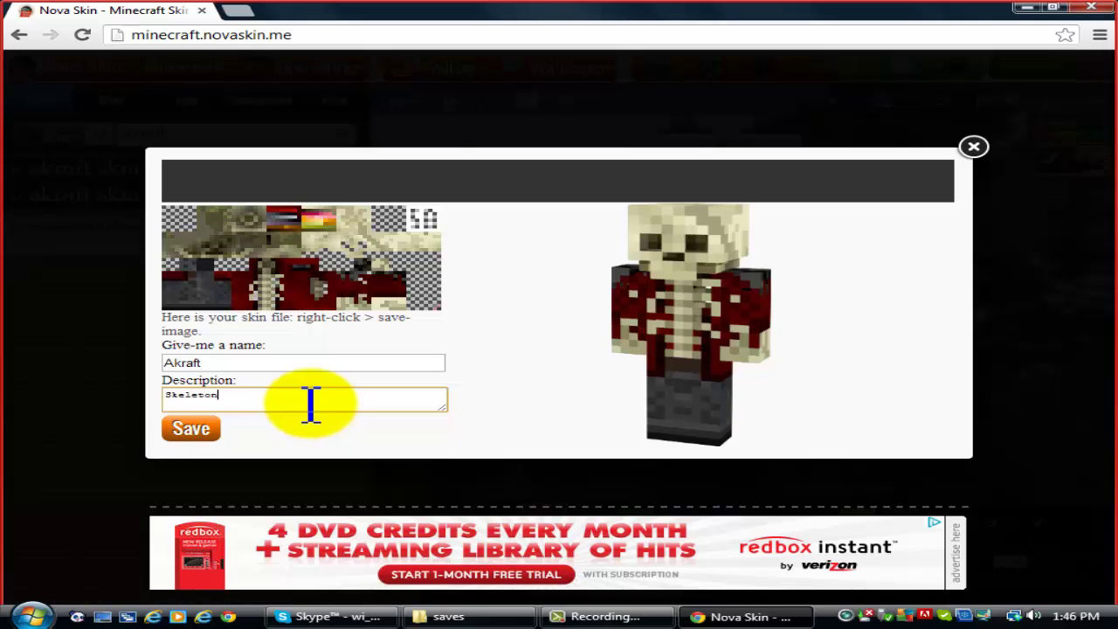
{"action": "left_click", "coordinate": [197, 429]}
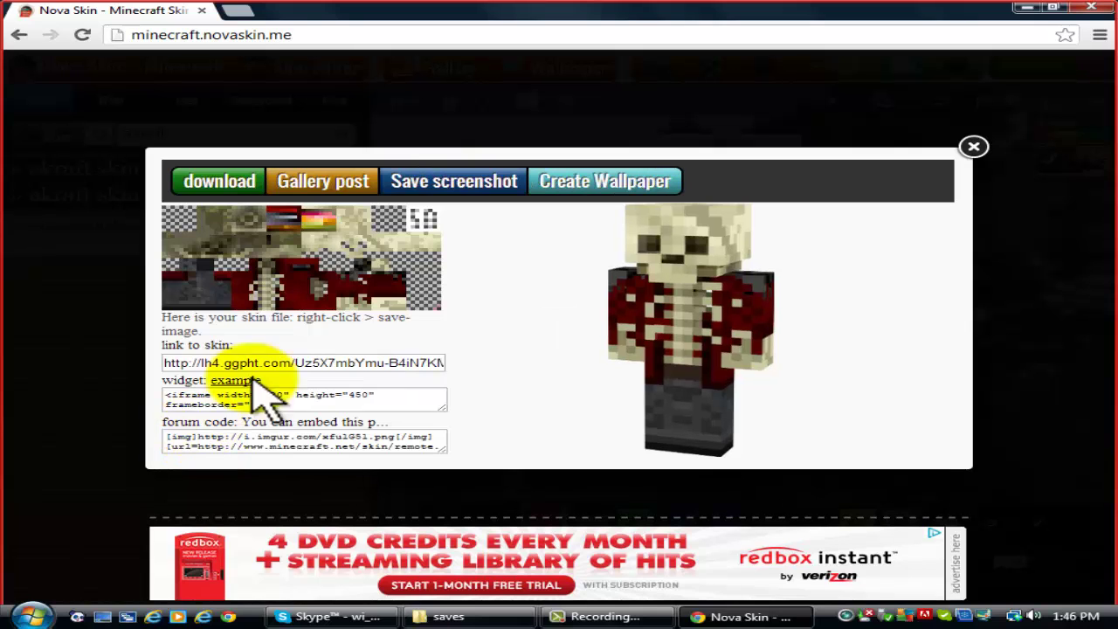
Step: Create a wallpaper from the saved skin and scroll the thumbnails to the TNT image
{"action": "left_click", "coordinate": [601, 193]}
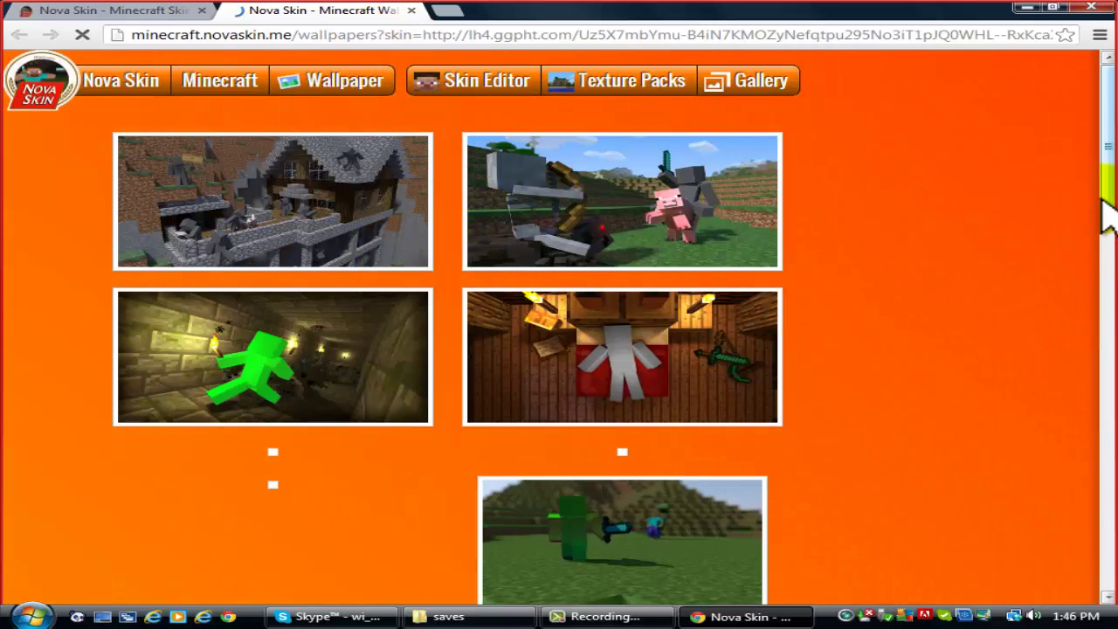
{"action": "left_click_drag", "start_coordinate": [1107, 219], "coordinate": [1107, 230]}
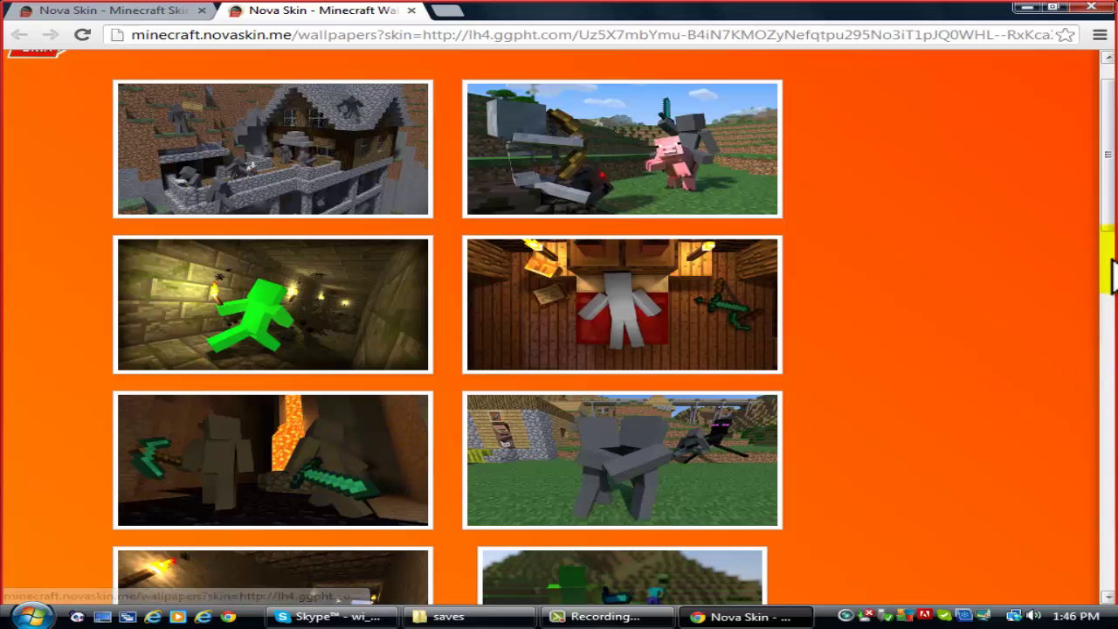
{"action": "left_click_drag", "start_coordinate": [1106, 225], "coordinate": [1098, 489]}
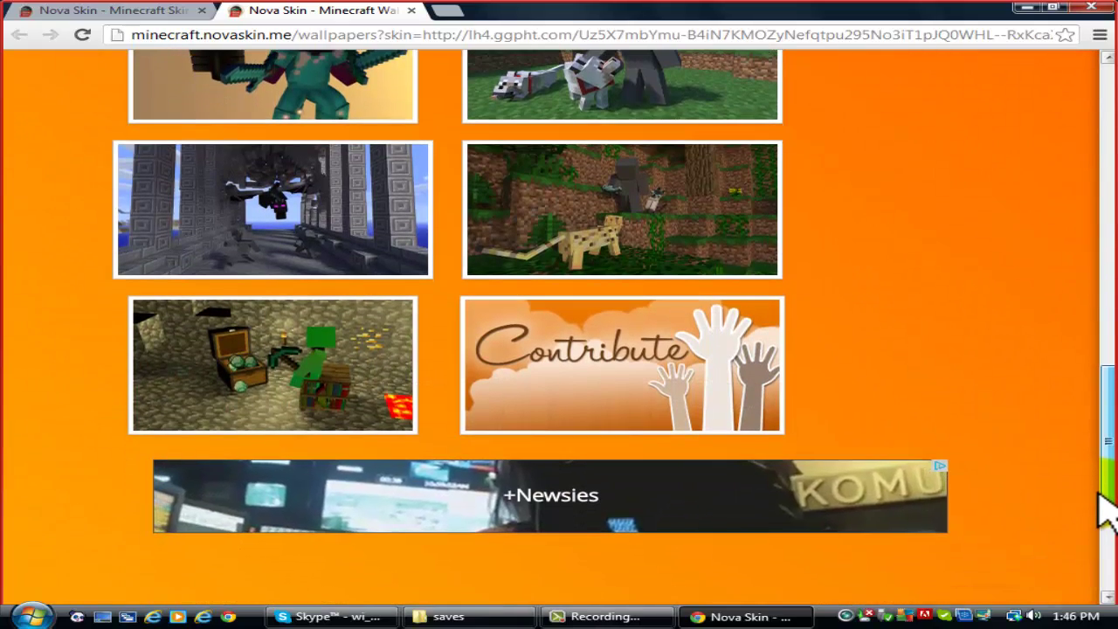
{"action": "scroll", "coordinate": [1105, 516], "scroll_direction": "up", "scroll_amount": 4}
{"action": "scroll", "coordinate": [1105, 376], "scroll_direction": "up", "scroll_amount": 1}
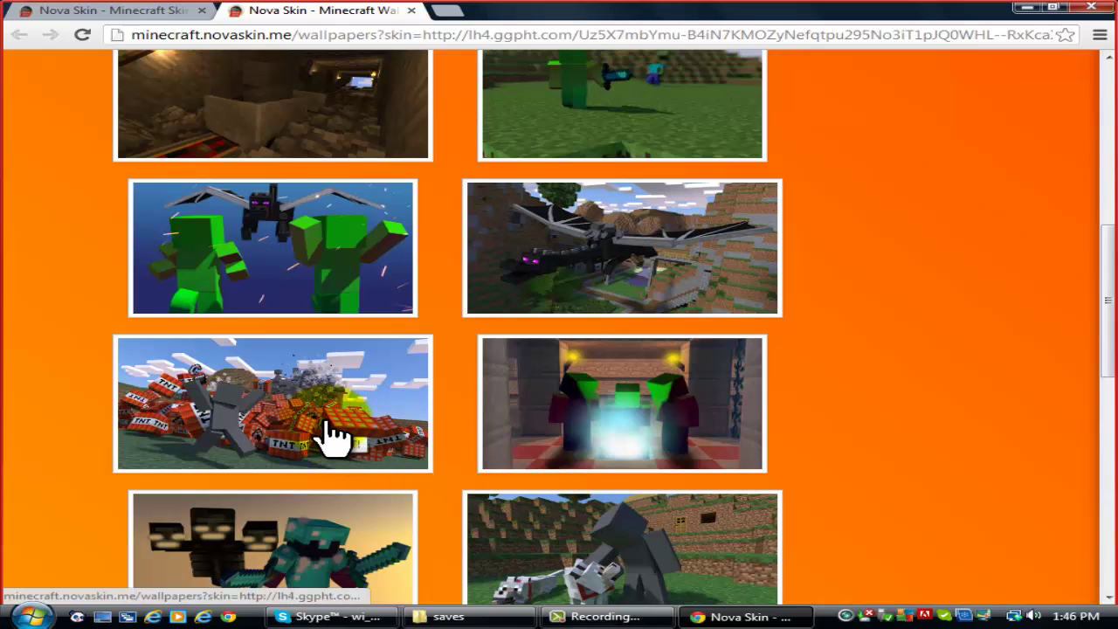
Step: Choose the TNT explosion wallpaper and load a searched player's skin onto its figure
{"action": "left_click", "coordinate": [332, 428]}
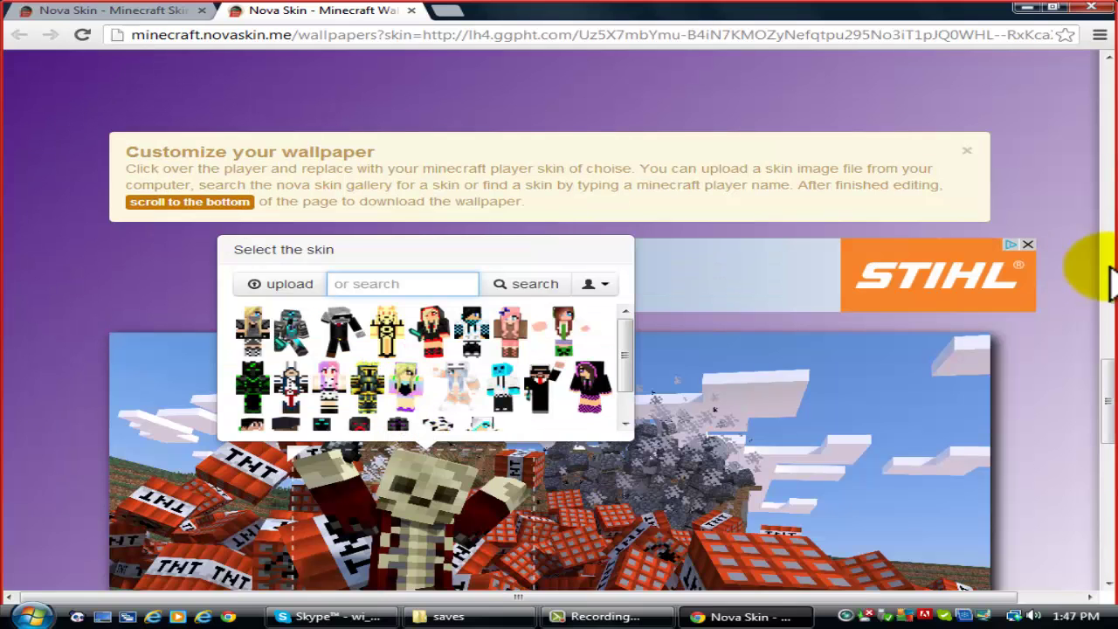
{"action": "scroll", "coordinate": [1087, 362], "scroll_direction": "down", "scroll_amount": 3}
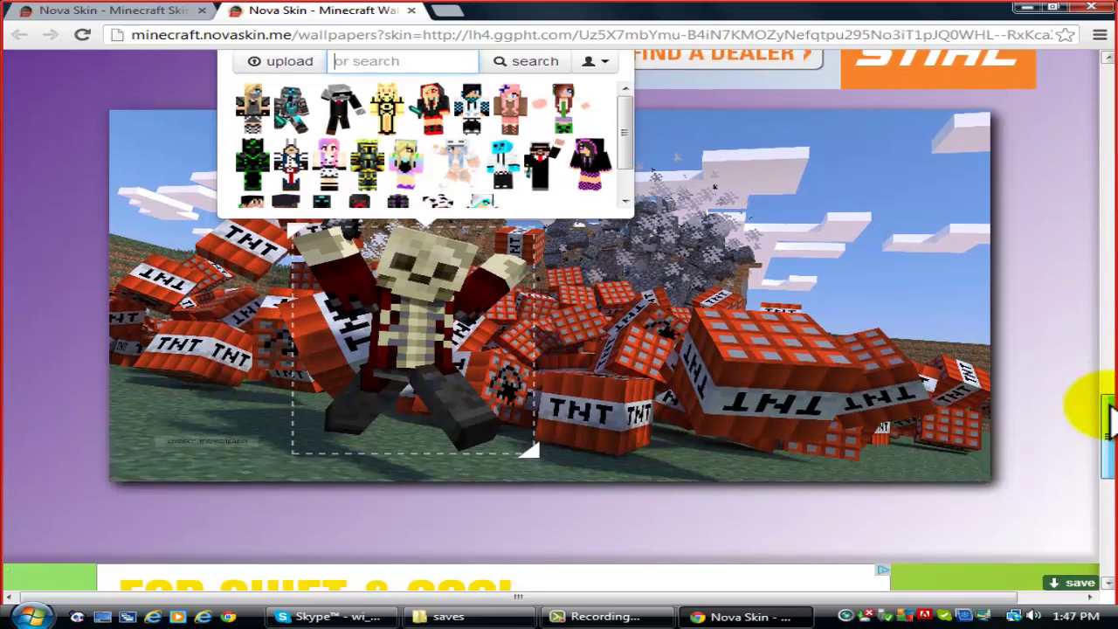
{"action": "scroll", "coordinate": [690, 201], "scroll_direction": "up", "scroll_amount": 1}
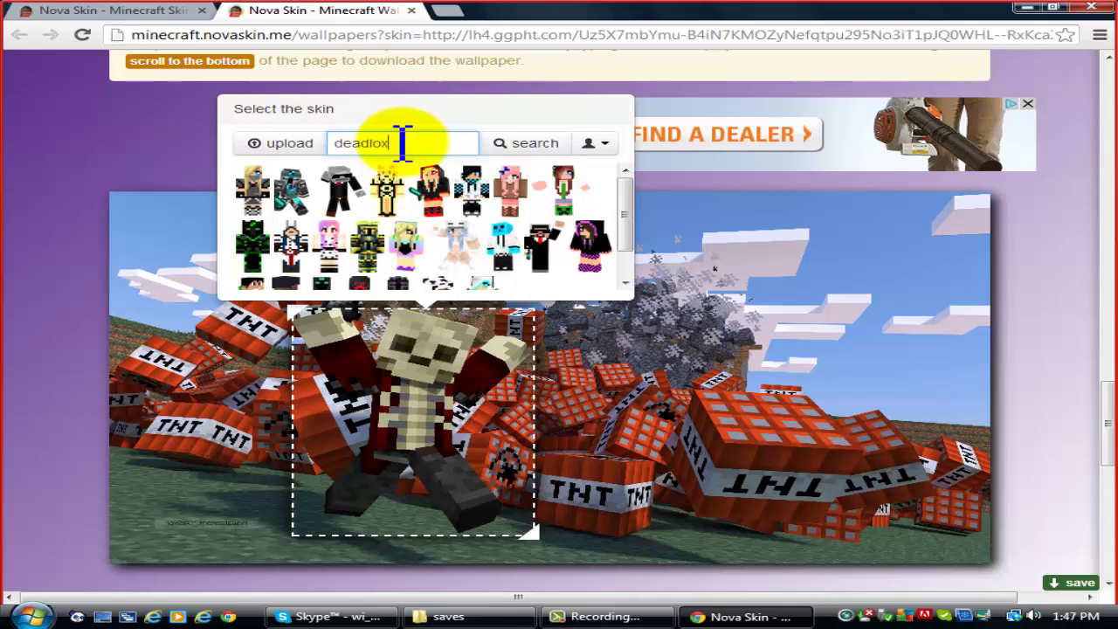
{"action": "left_click", "coordinate": [522, 144]}
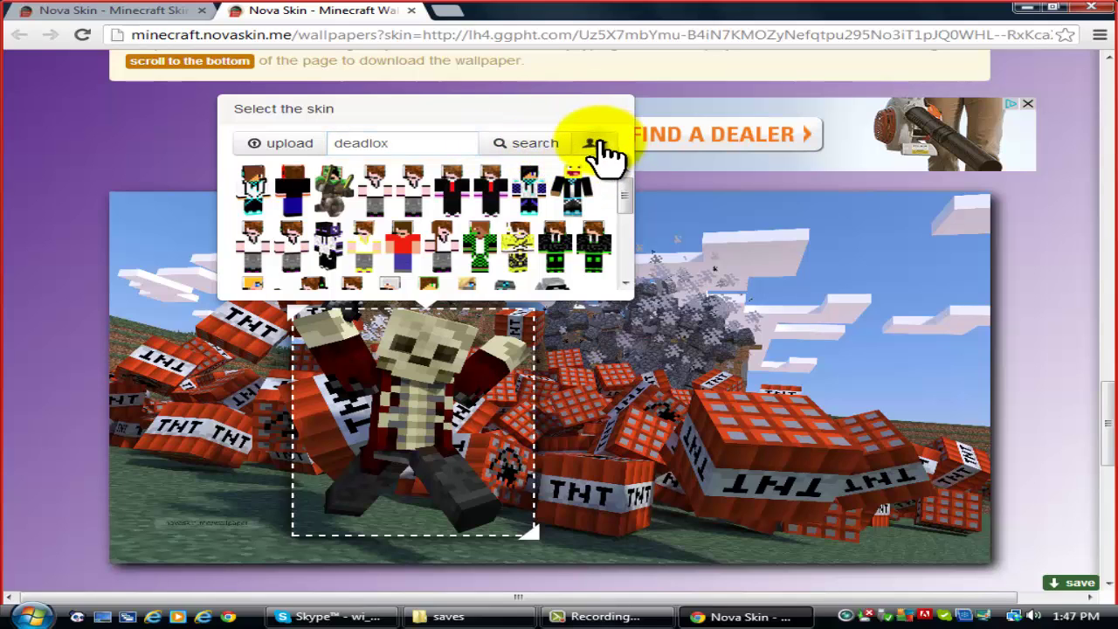
{"action": "left_click", "coordinate": [585, 173]}
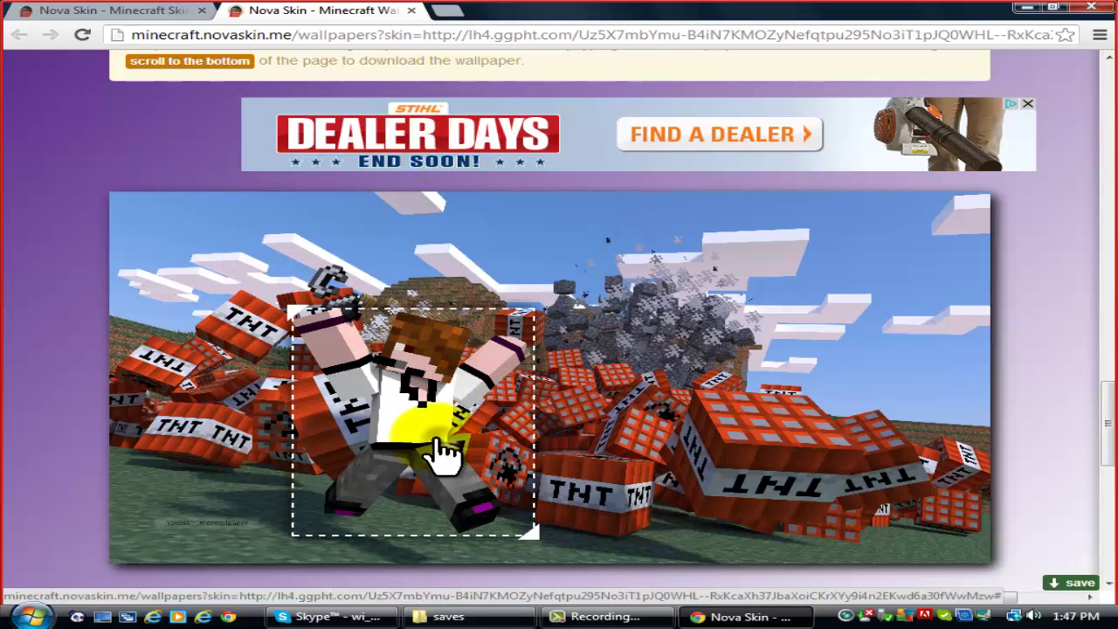
Step: Apply another player's skin to the wallpaper figure by name
{"action": "left_click", "coordinate": [419, 387]}
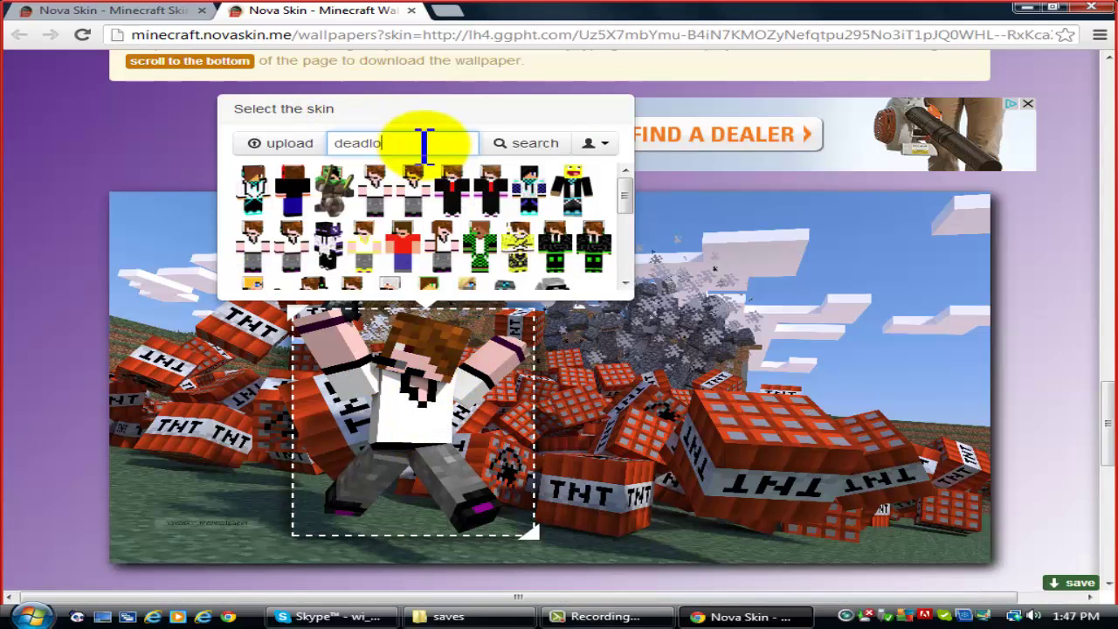
{"action": "type", "text": "Sky"}
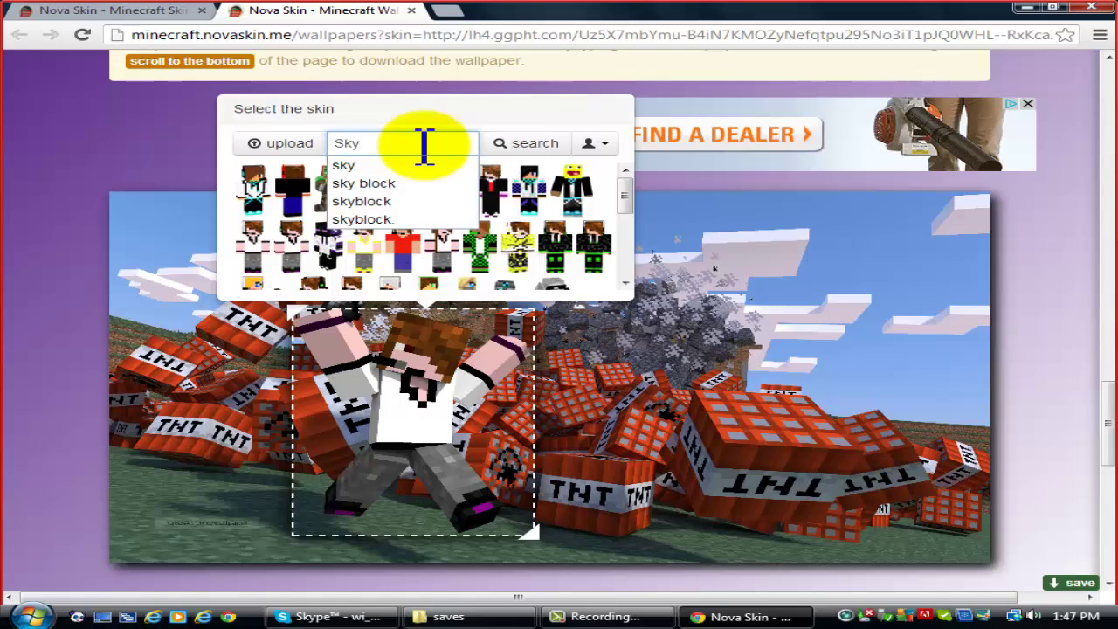
{"action": "type", "text": "thekidRS"}
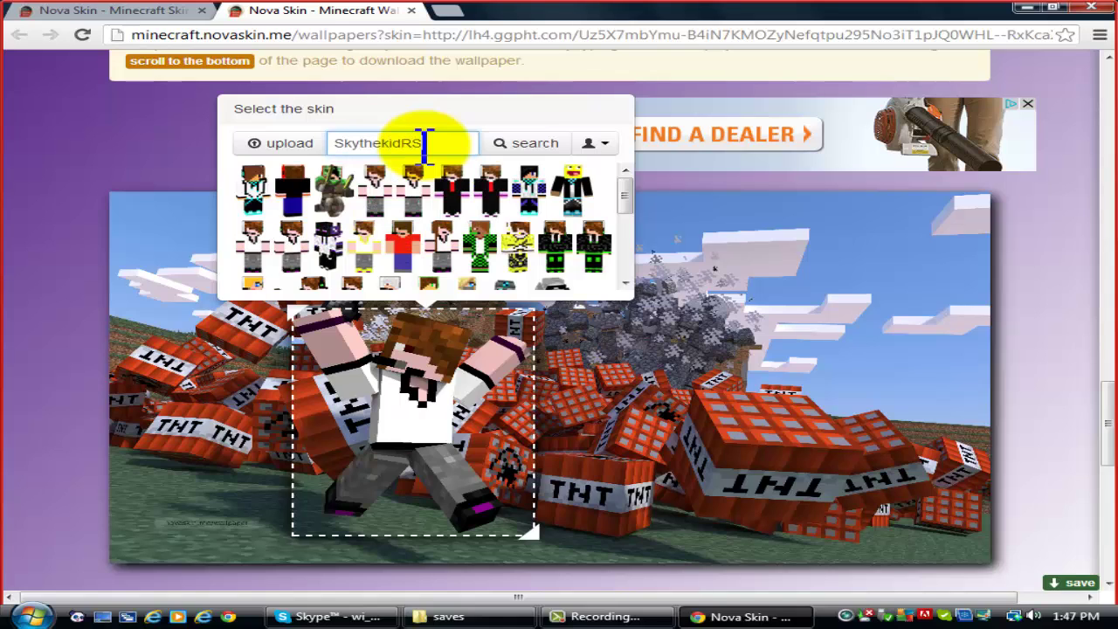
{"action": "left_click", "coordinate": [601, 145]}
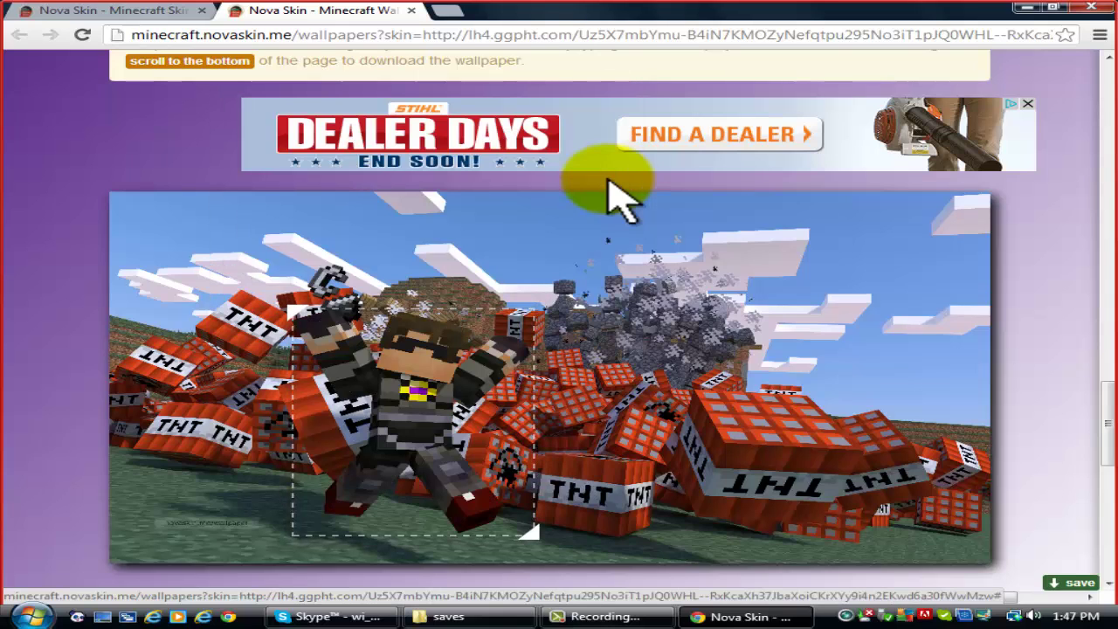
Step: Search again and put the akraft skeleton skin back on the wallpaper figure
{"action": "left_click", "coordinate": [480, 426]}
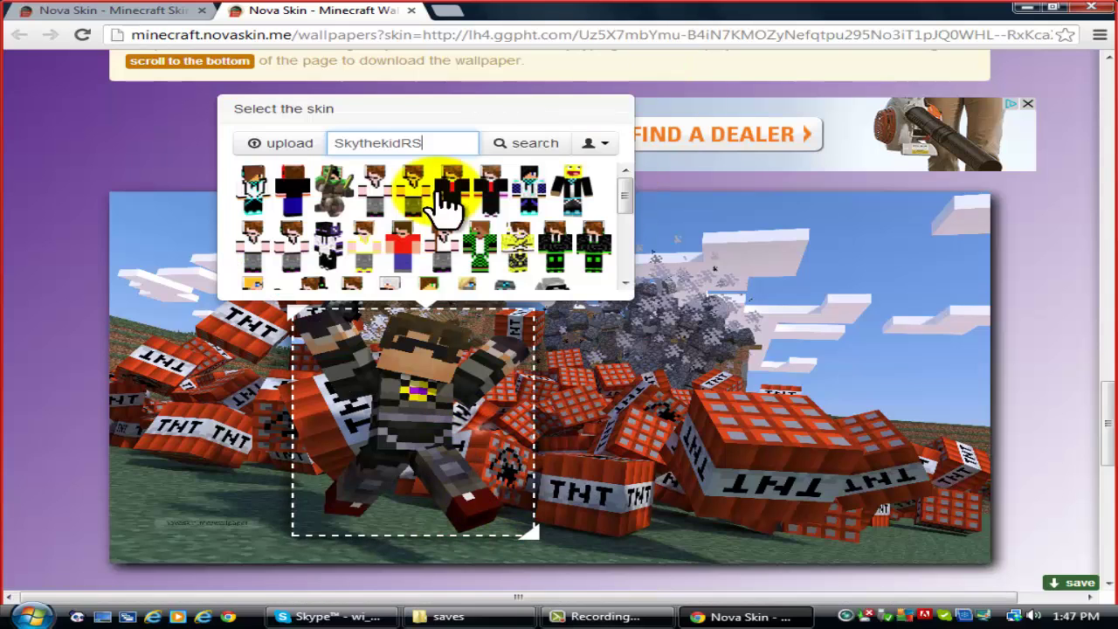
{"action": "left_click_drag", "start_coordinate": [428, 147], "coordinate": [331, 165]}
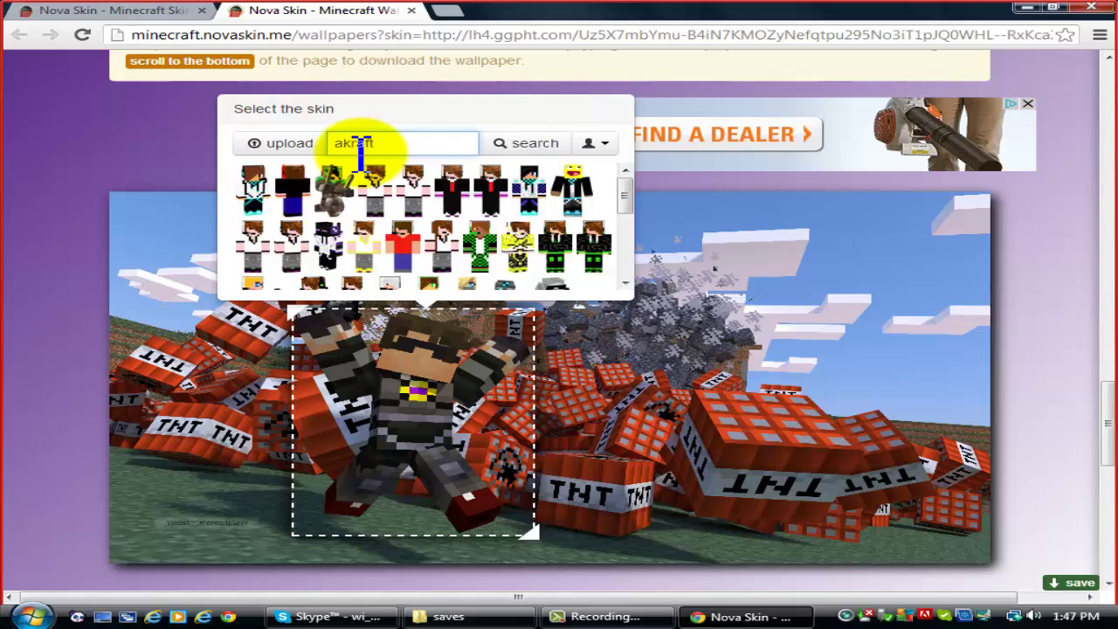
{"action": "left_click", "coordinate": [487, 140]}
{"action": "left_click", "coordinate": [252, 198]}
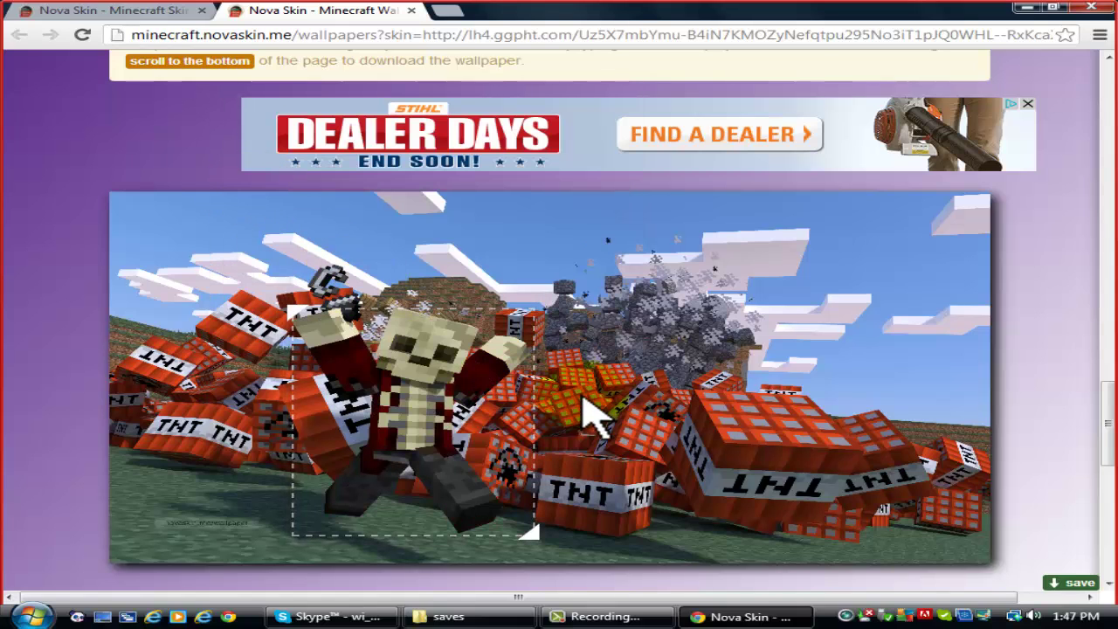
Step: Set the wallpaper size to 1920 x 1080 and apply the Sunrise filter
{"action": "scroll", "coordinate": [587, 411], "scroll_direction": "down", "scroll_amount": 1}
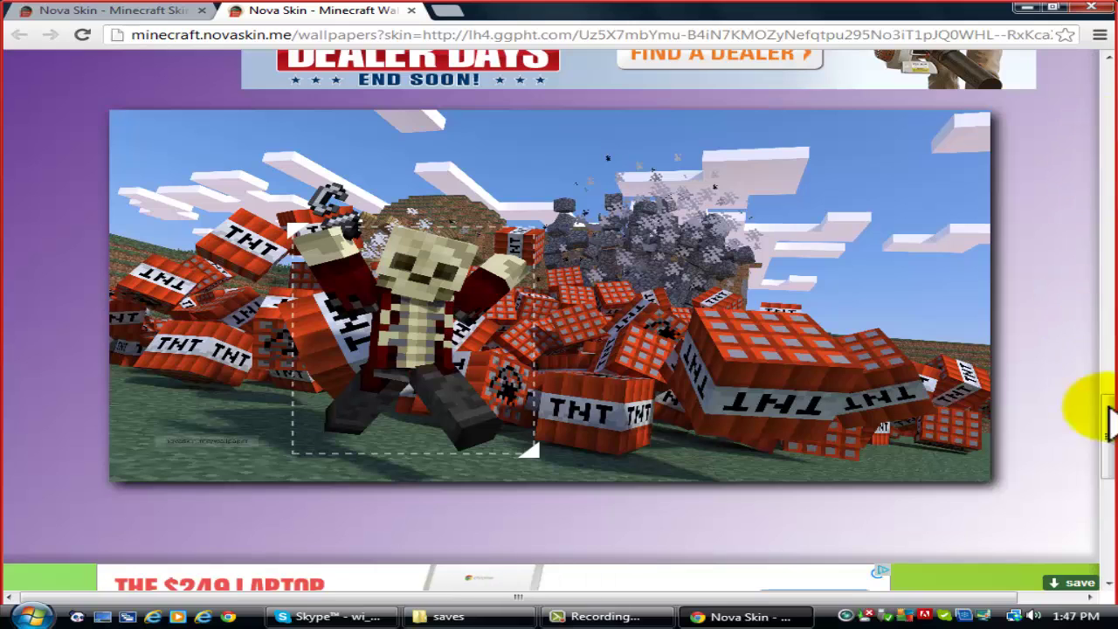
{"action": "left_click_drag", "start_coordinate": [1102, 457], "coordinate": [1102, 515]}
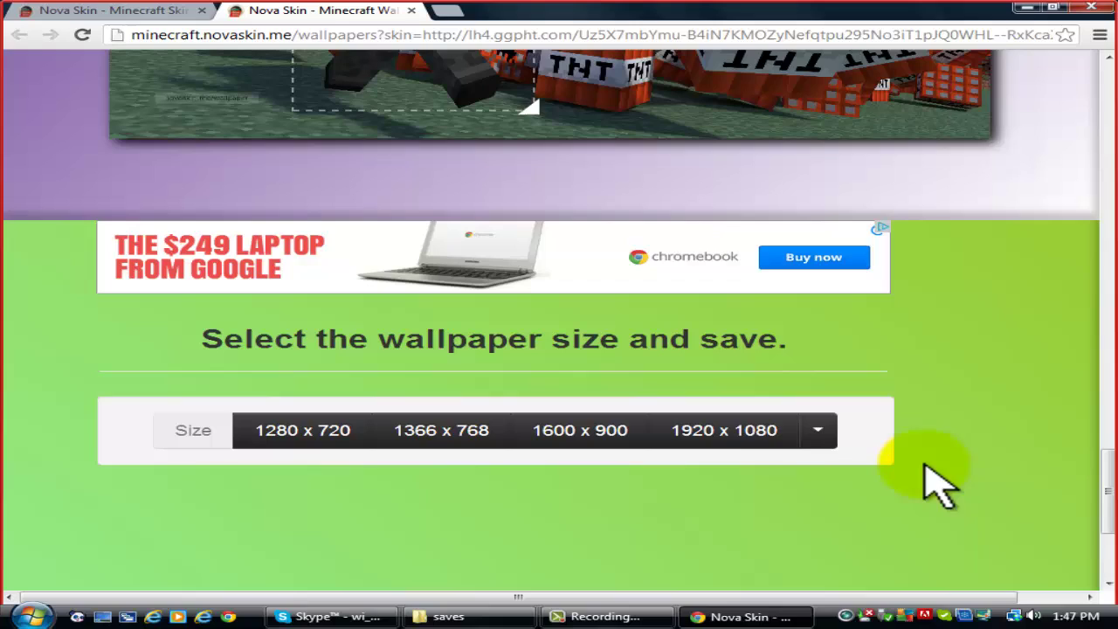
{"action": "left_click", "coordinate": [770, 437]}
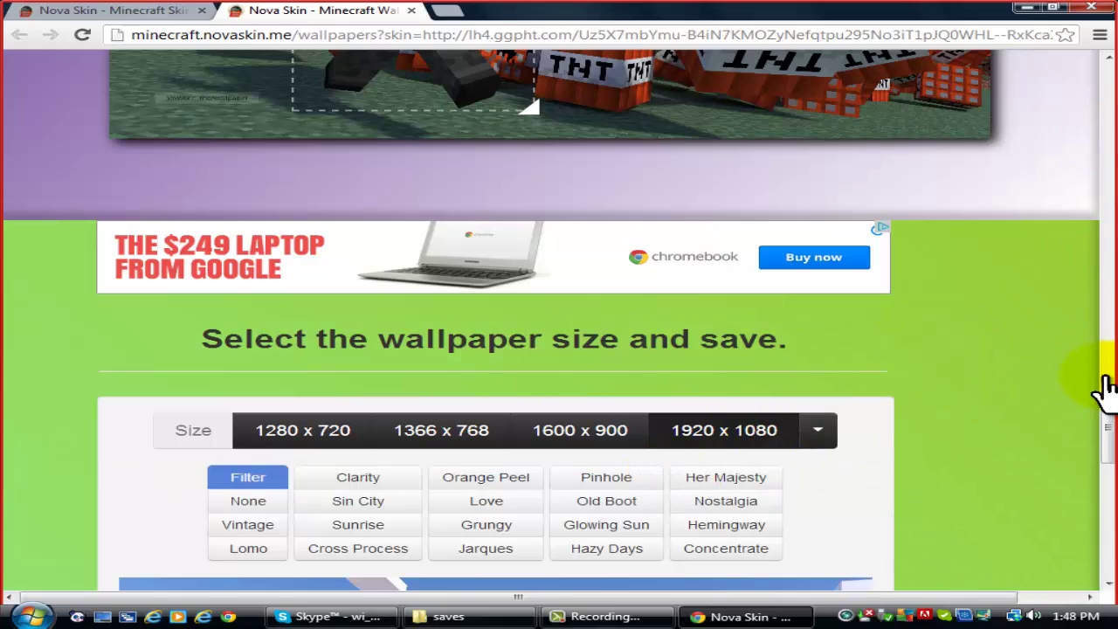
{"action": "left_click_drag", "start_coordinate": [1107, 441], "coordinate": [1109, 476]}
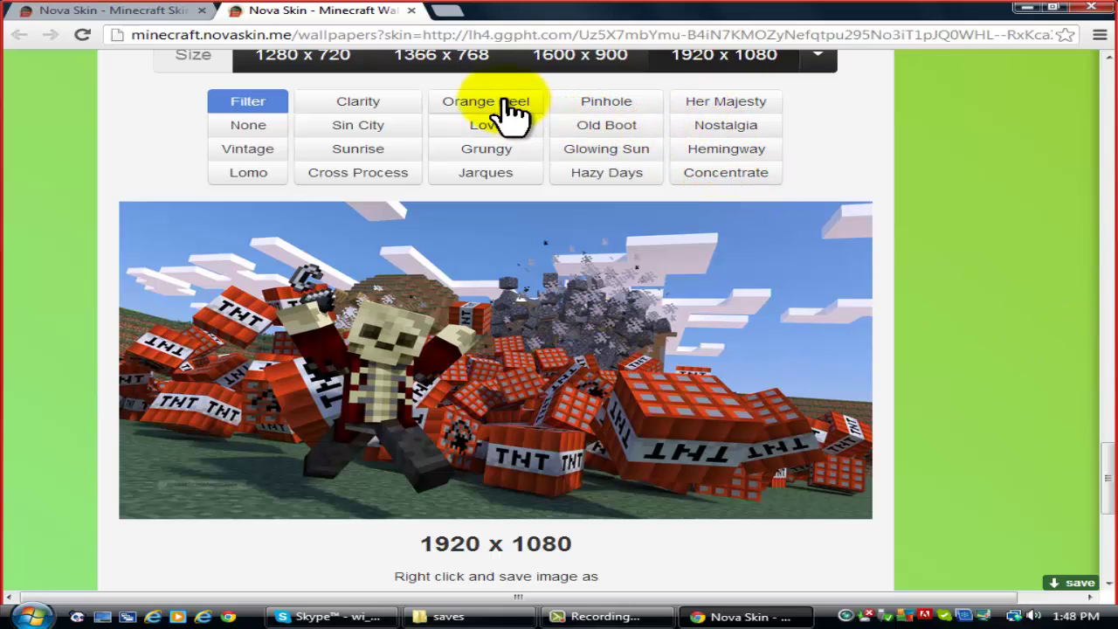
{"action": "left_click", "coordinate": [365, 158]}
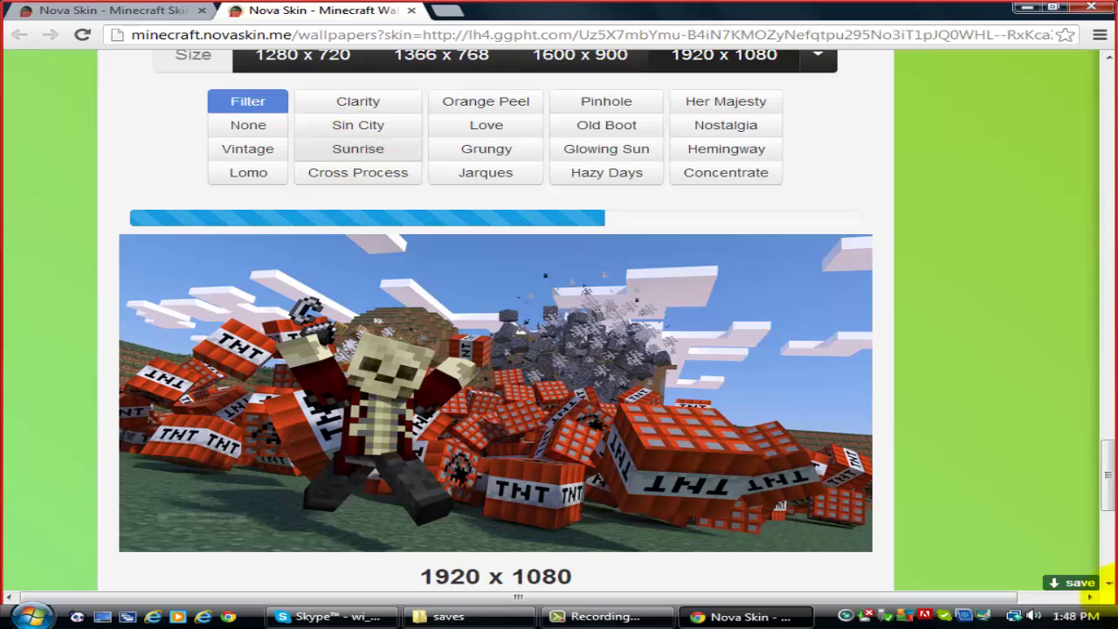
Step: Download the filtered wallpaper as a JPG and open the downloaded file
{"action": "left_click_drag", "start_coordinate": [1107, 490], "coordinate": [1107, 507]}
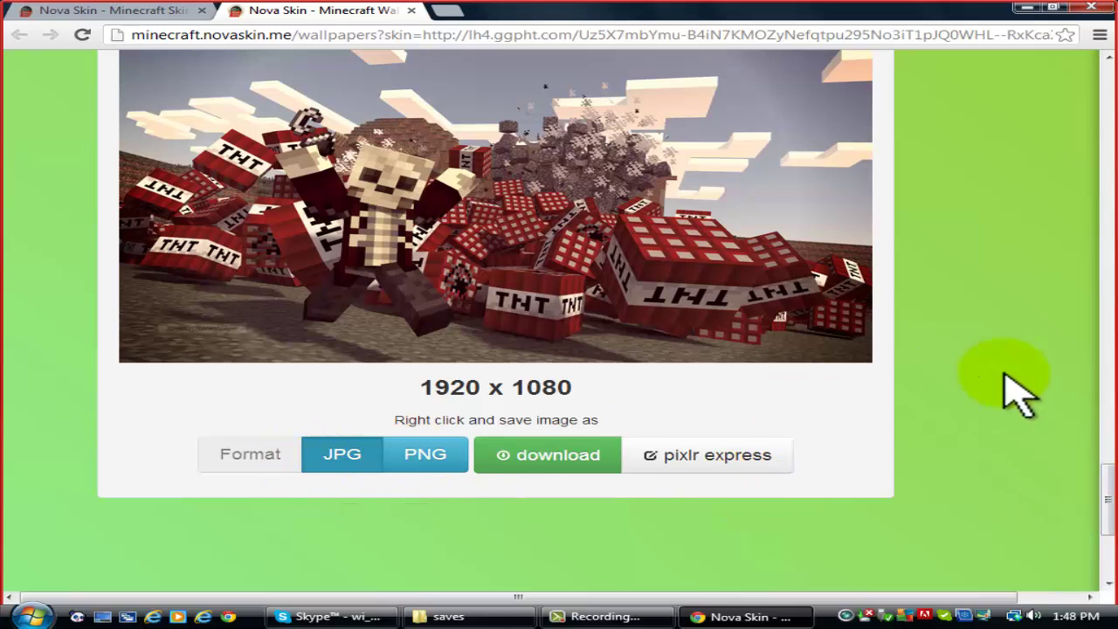
{"action": "scroll", "coordinate": [1105, 462], "scroll_direction": "up", "scroll_amount": 3}
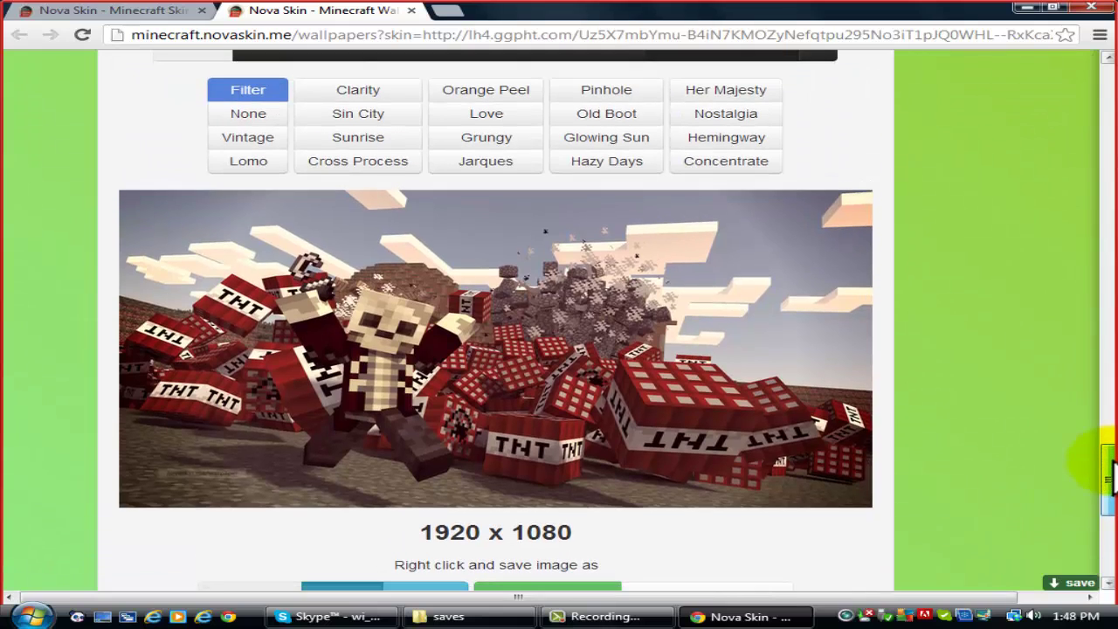
{"action": "left_click_drag", "start_coordinate": [1109, 471], "coordinate": [1109, 494]}
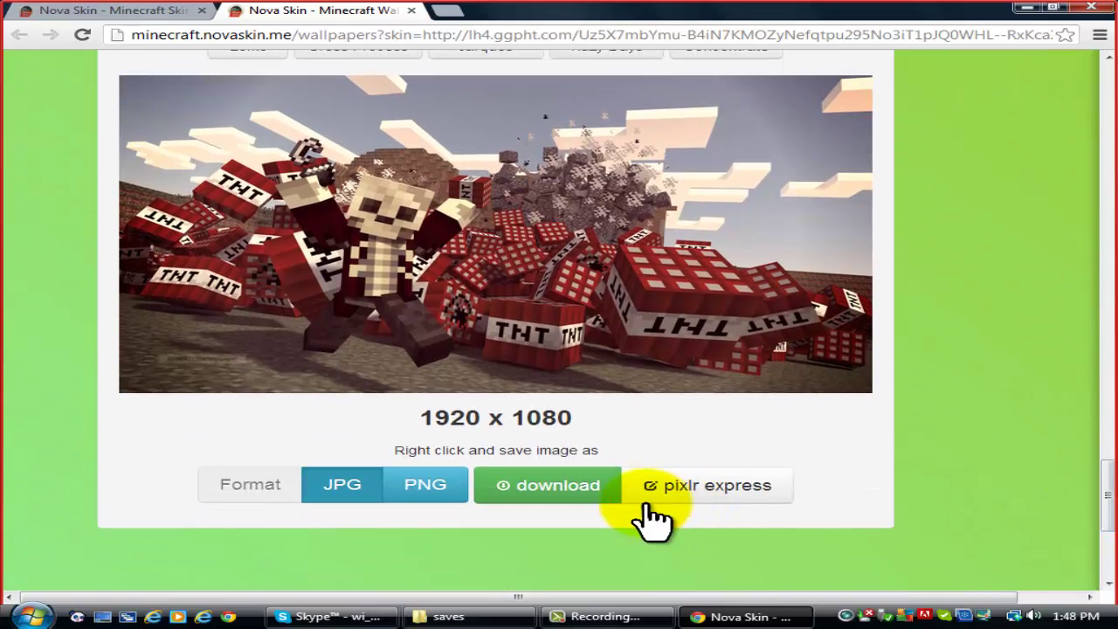
{"action": "left_click", "coordinate": [592, 501]}
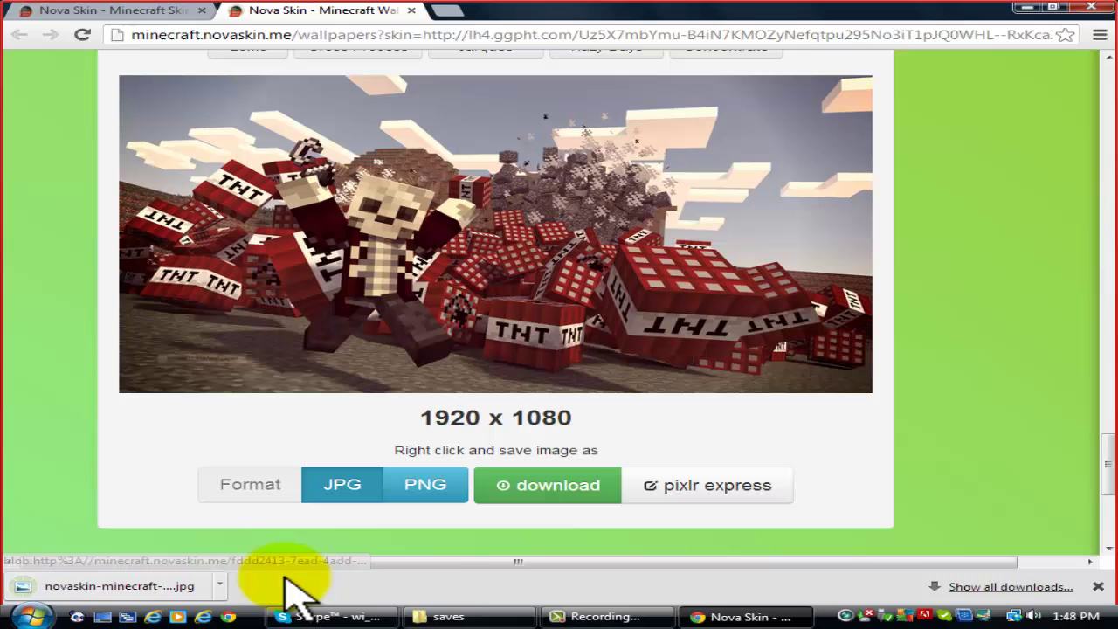
{"action": "left_click", "coordinate": [185, 590]}
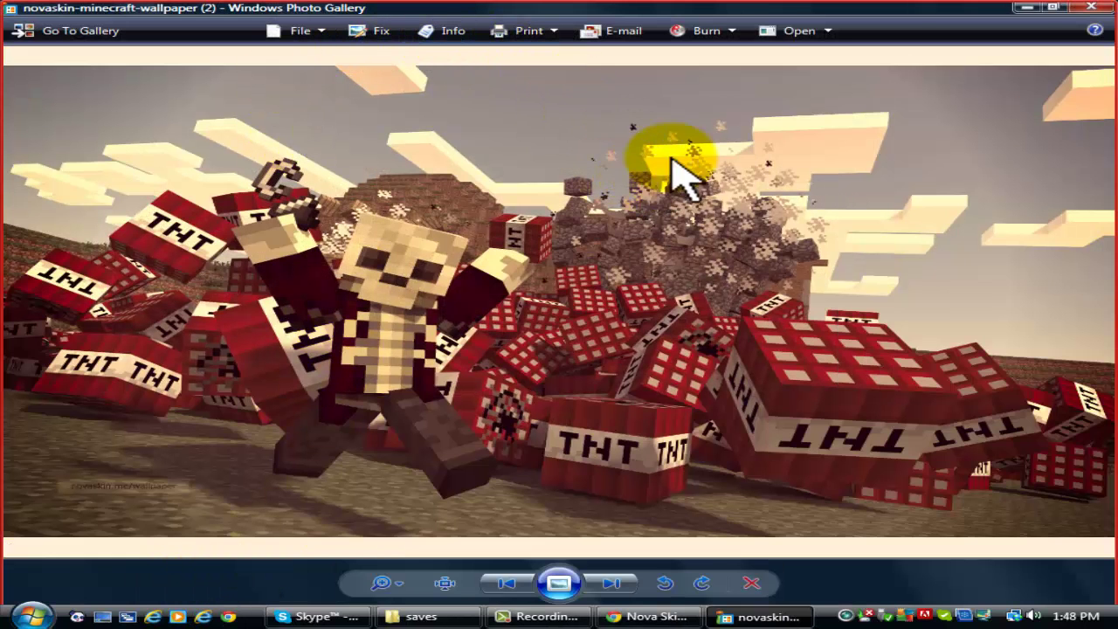
Step: Set the skeleton TNT image as the desktop background and minimize Photo Gallery
{"action": "left_click", "coordinate": [788, 34]}
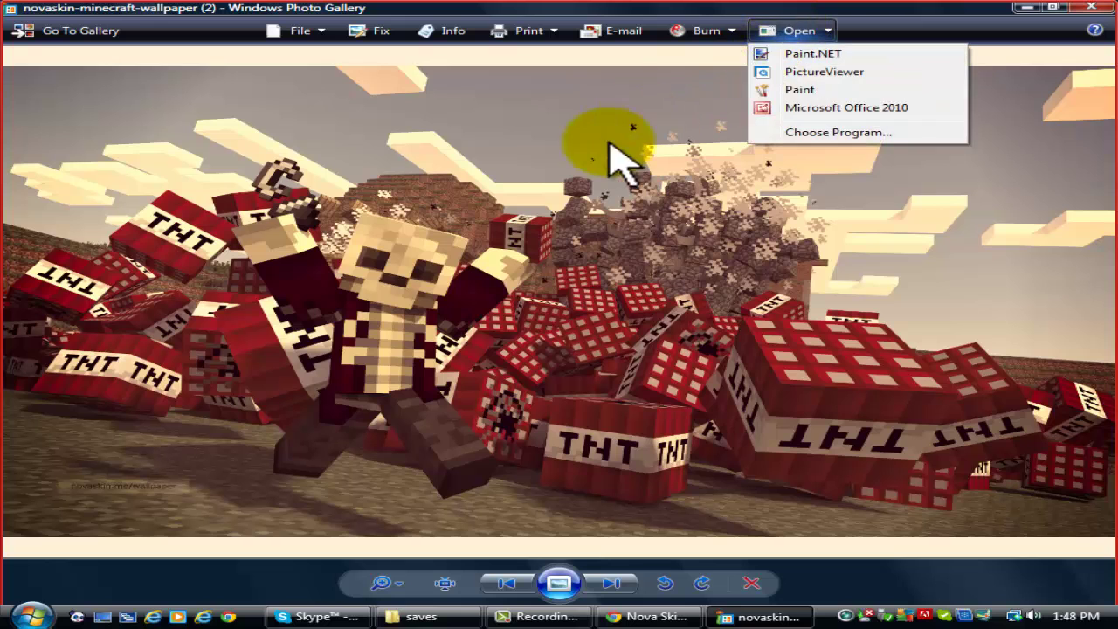
{"action": "left_click", "coordinate": [602, 157]}
{"action": "right_click", "coordinate": [504, 237]}
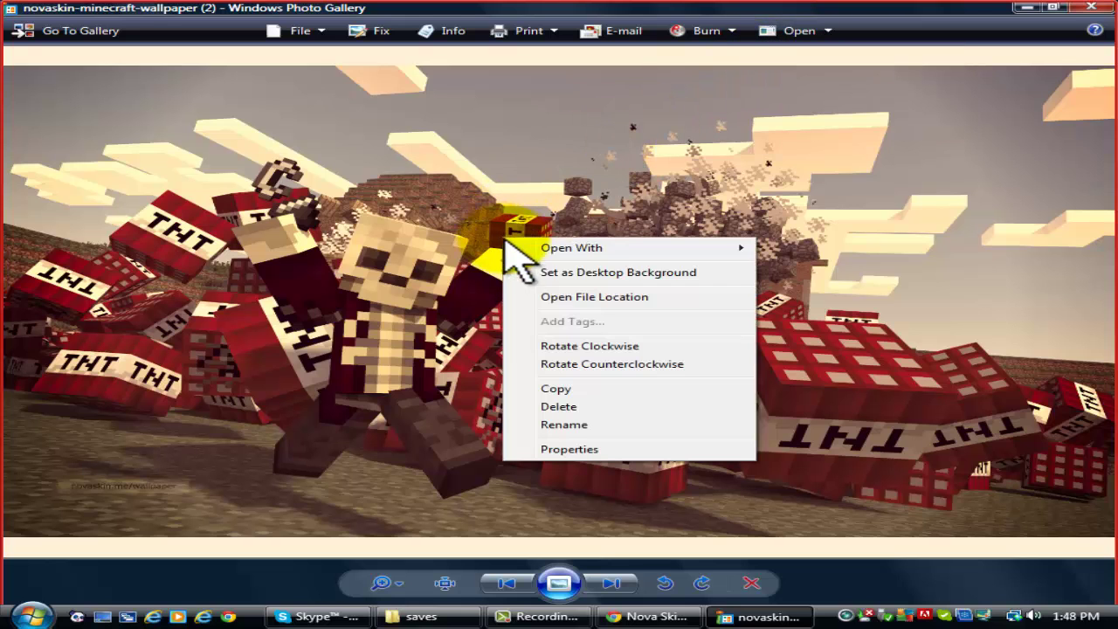
{"action": "left_click", "coordinate": [657, 272]}
{"action": "left_click", "coordinate": [1026, 9]}
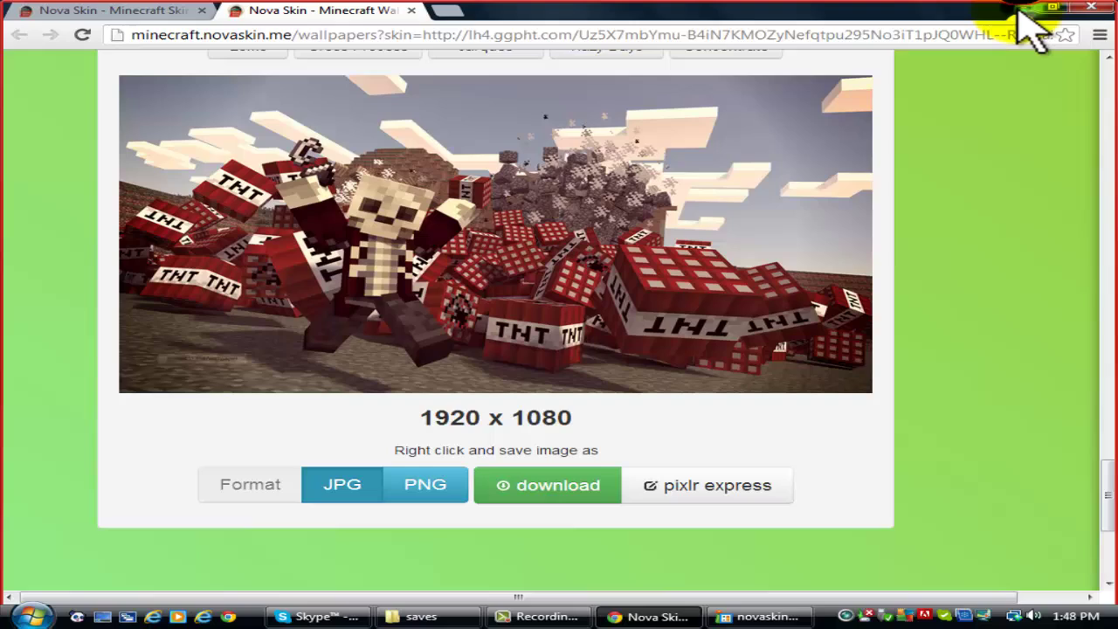
Step: Minimize Chrome and dismiss the Start menu to reveal the new skeleton TNT wallpaper
{"action": "left_click", "coordinate": [1026, 9]}
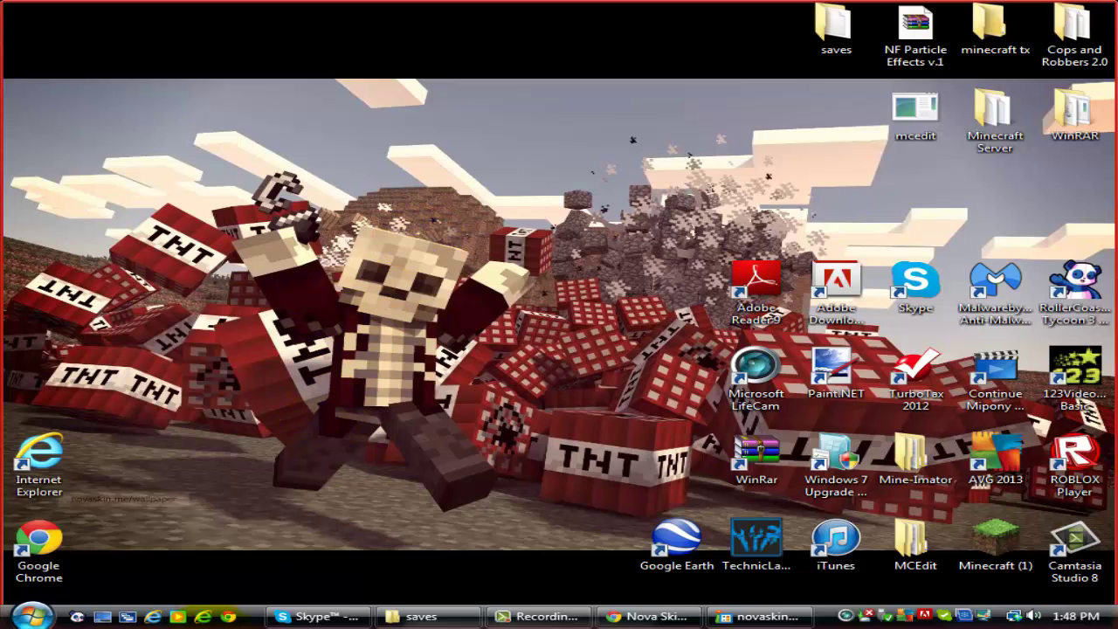
{"action": "left_click", "coordinate": [32, 616]}
{"action": "type", "text": "A"}
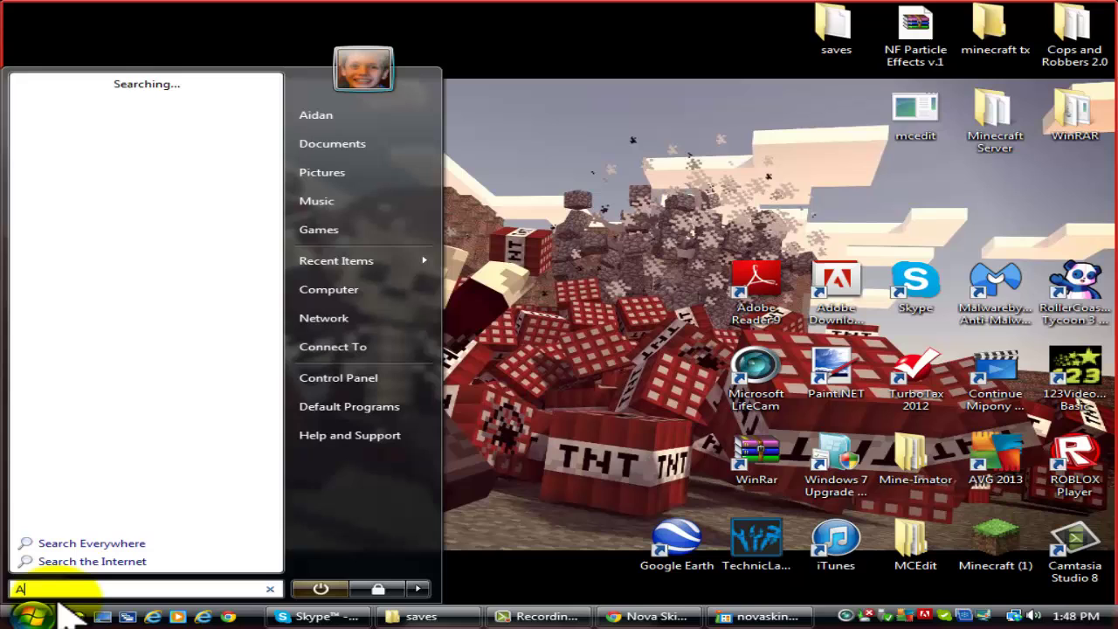
{"action": "type", "text": "ndthony"}
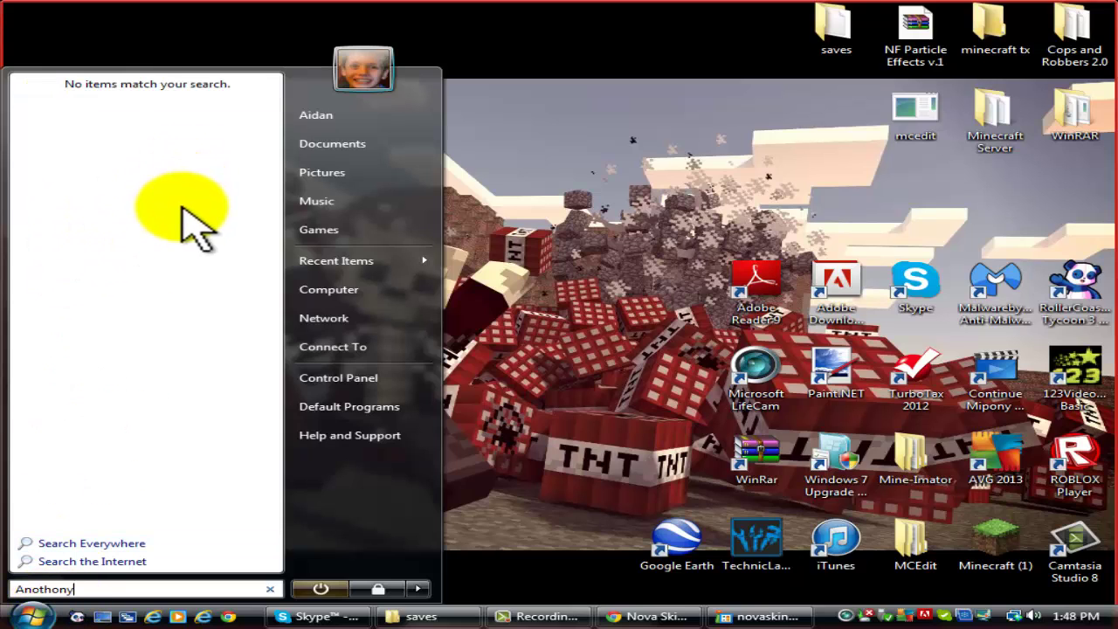
{"action": "type", "text": "thony"}
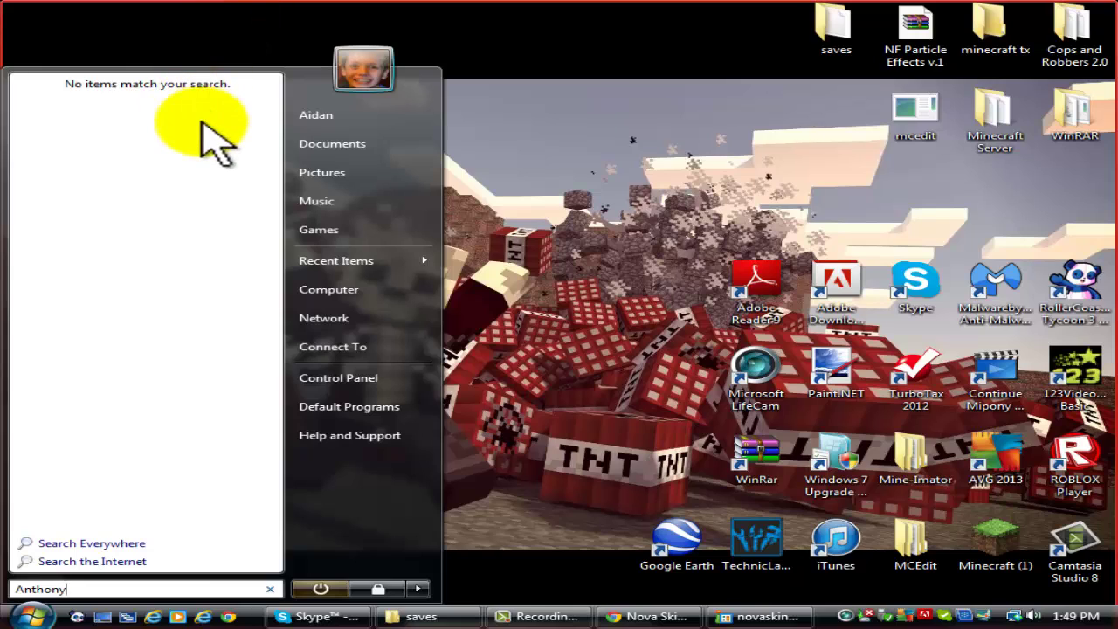
{"action": "key", "text": "BackSpace"}
{"action": "key", "text": "BackSpace"}
{"action": "key", "text": "BackSpace"}
{"action": "key", "text": "BackSpace"}
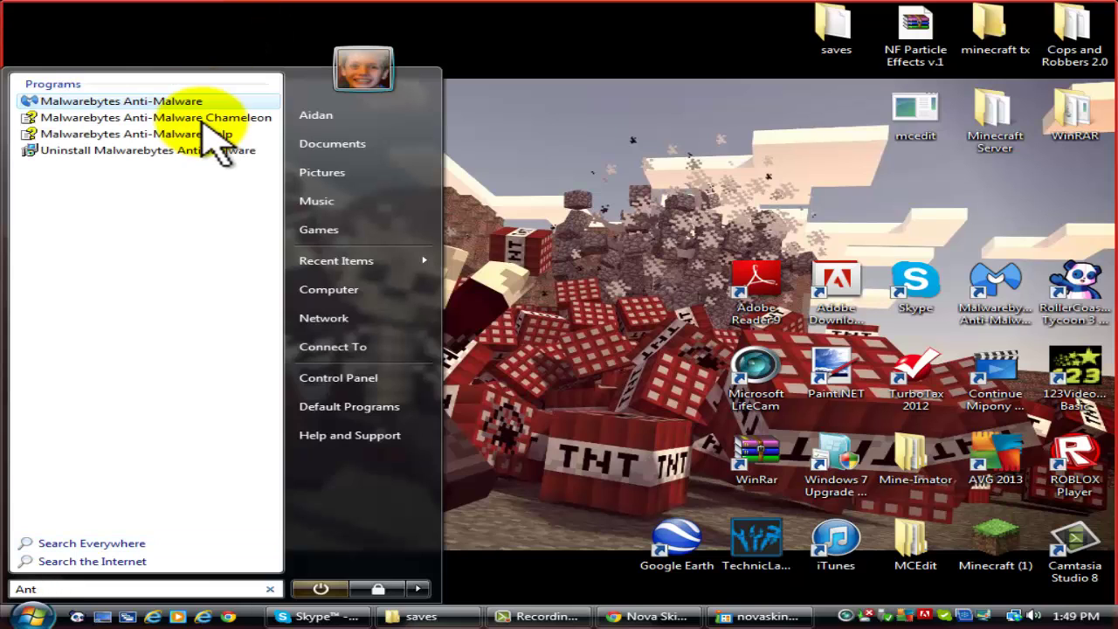
{"action": "key", "text": "BackSpace"}
{"action": "key", "text": "BackSpace"}
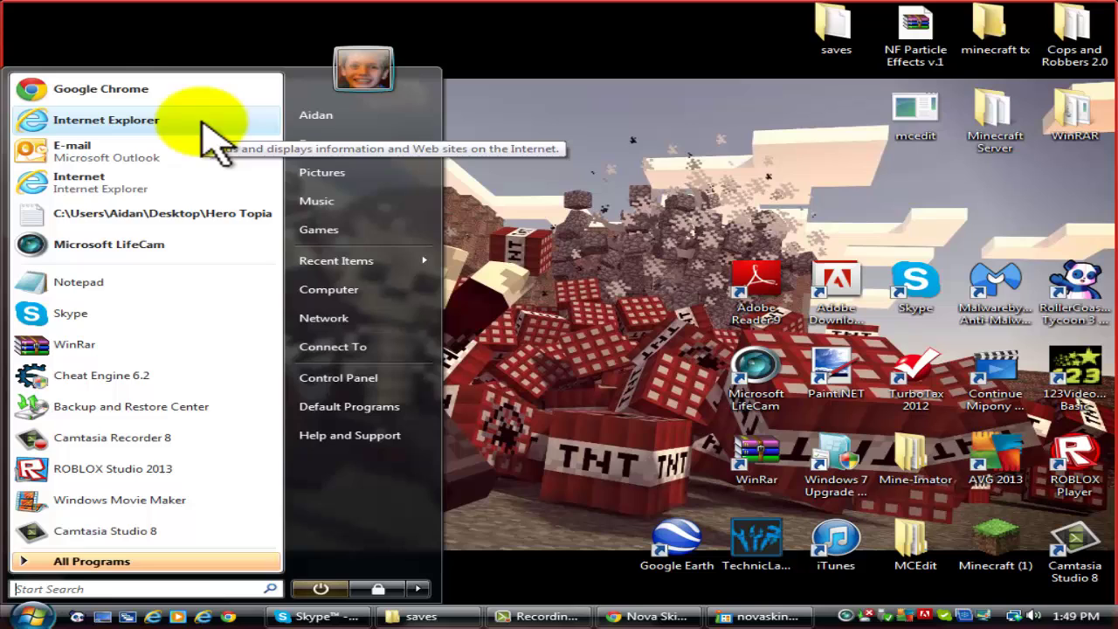
{"action": "left_click", "coordinate": [679, 200]}
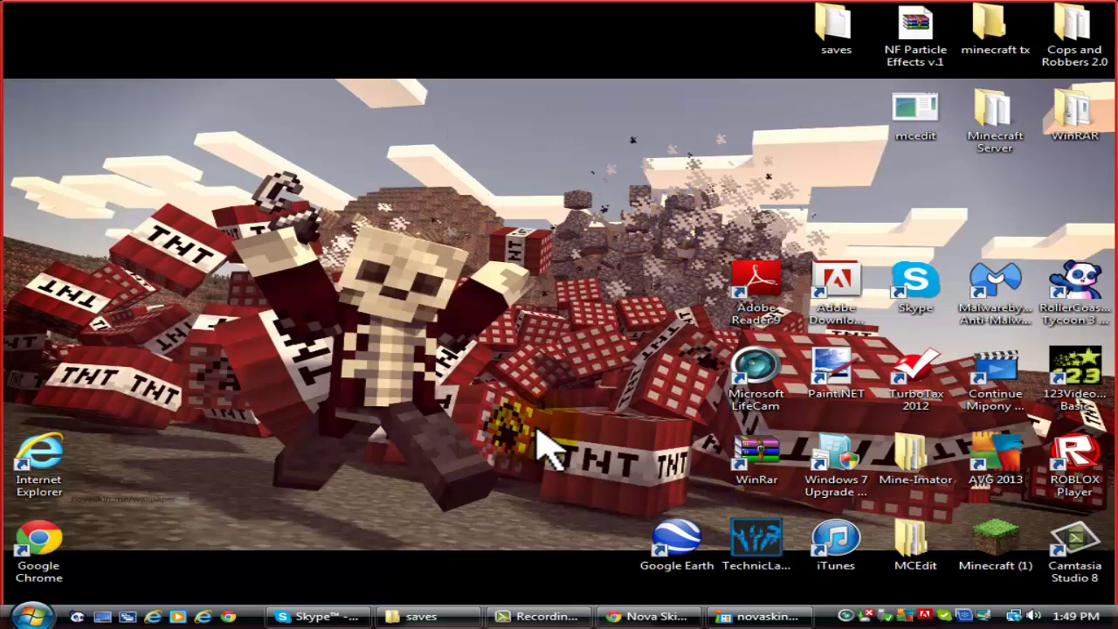